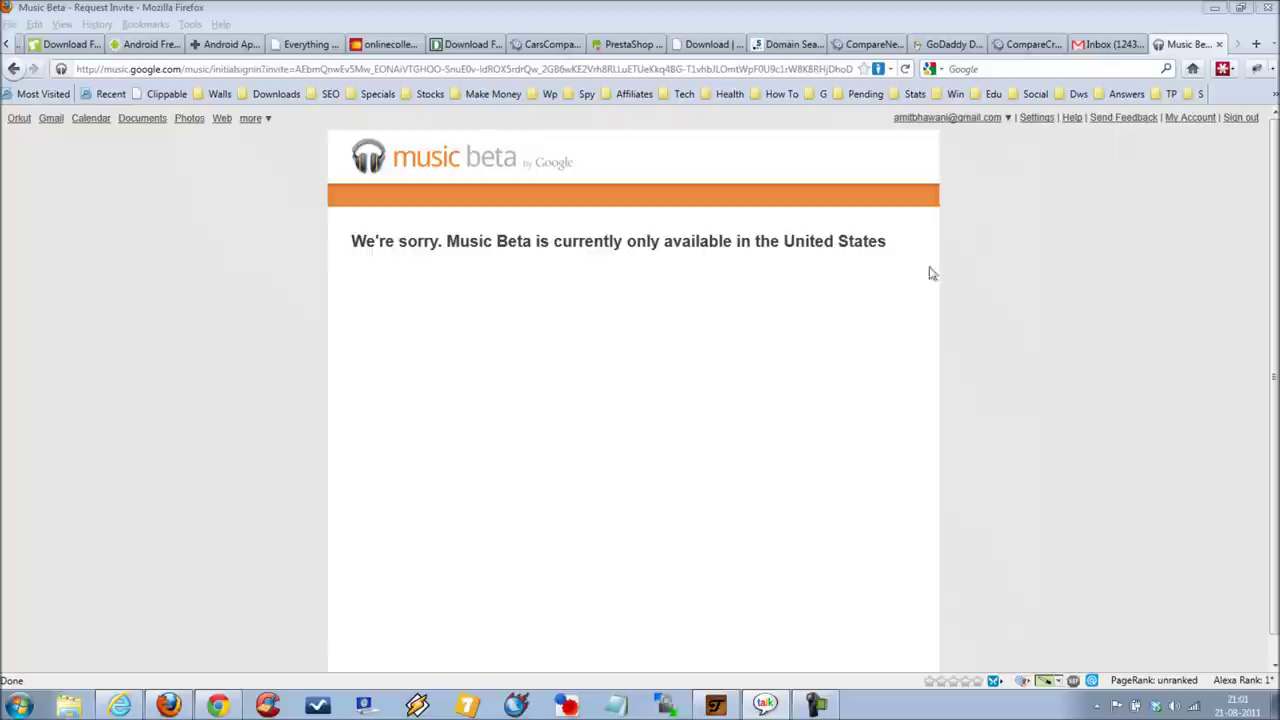
Step: Open the TunnelBear VPN window from the system tray
left_click(727, 709)
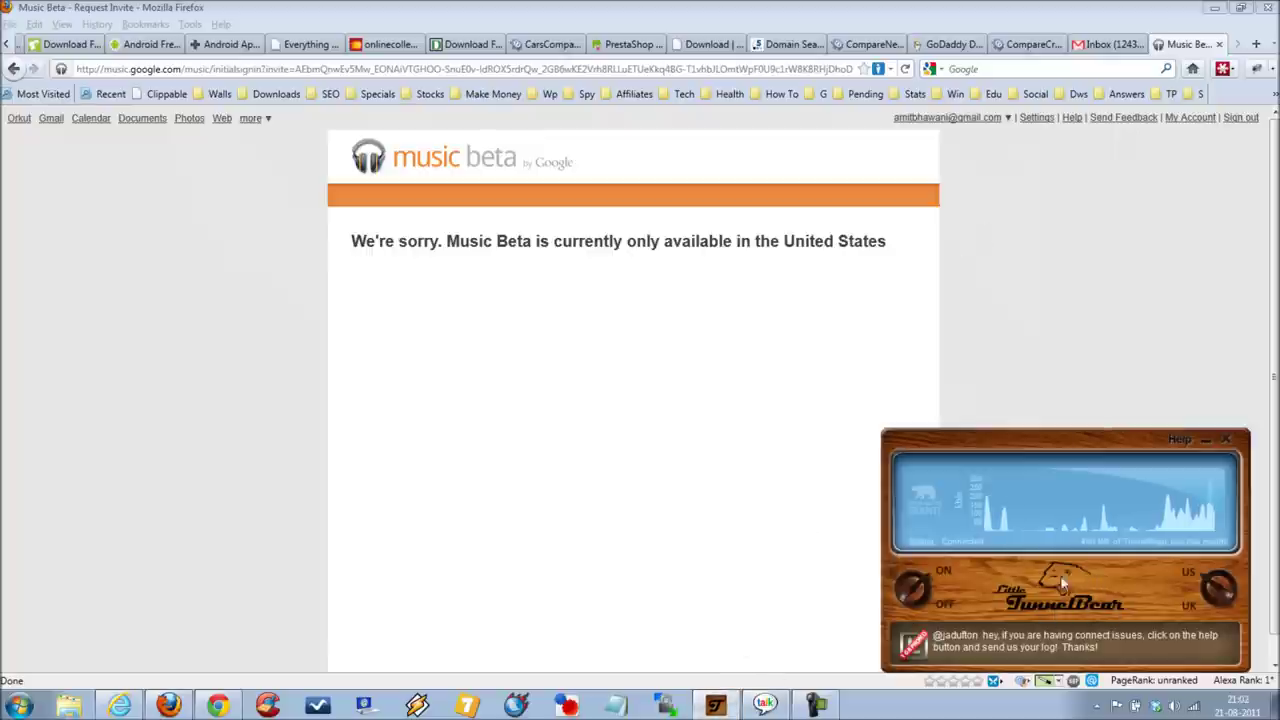
Step: Dismiss TunnelBear and bring the Music Beta page in Internet Explorer to the front
left_click(1071, 314)
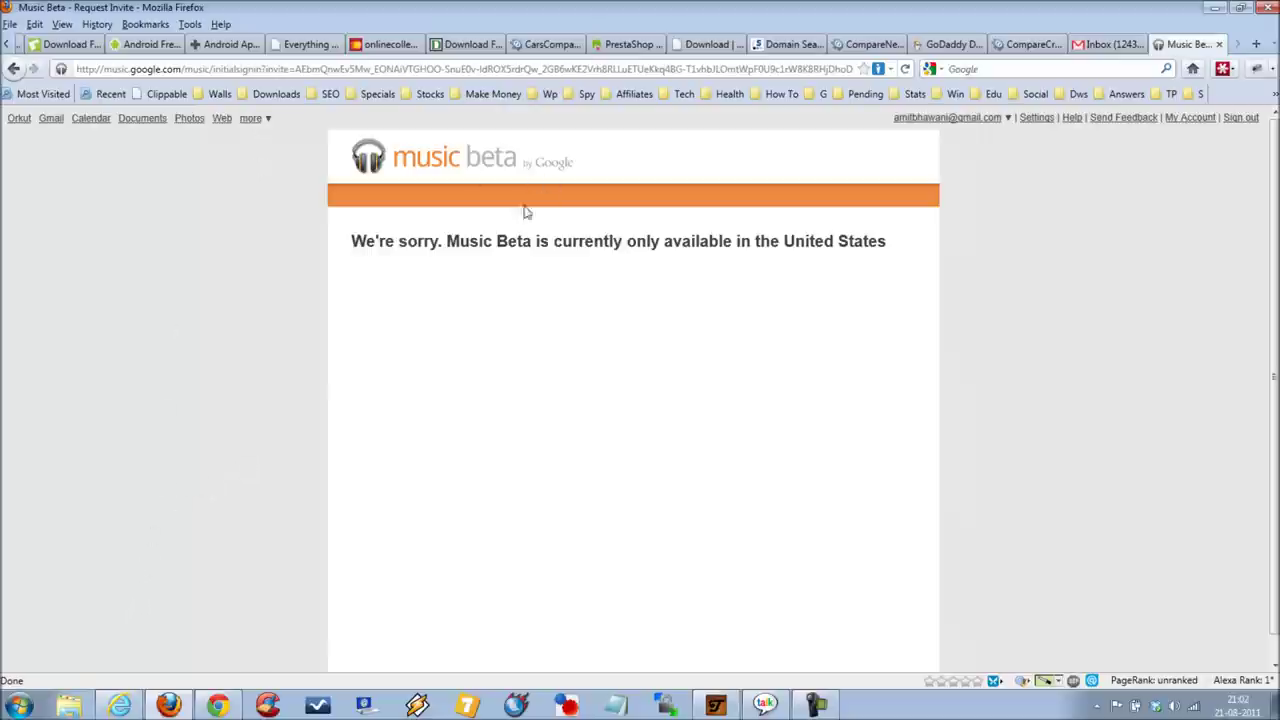
mouse_move(114, 708)
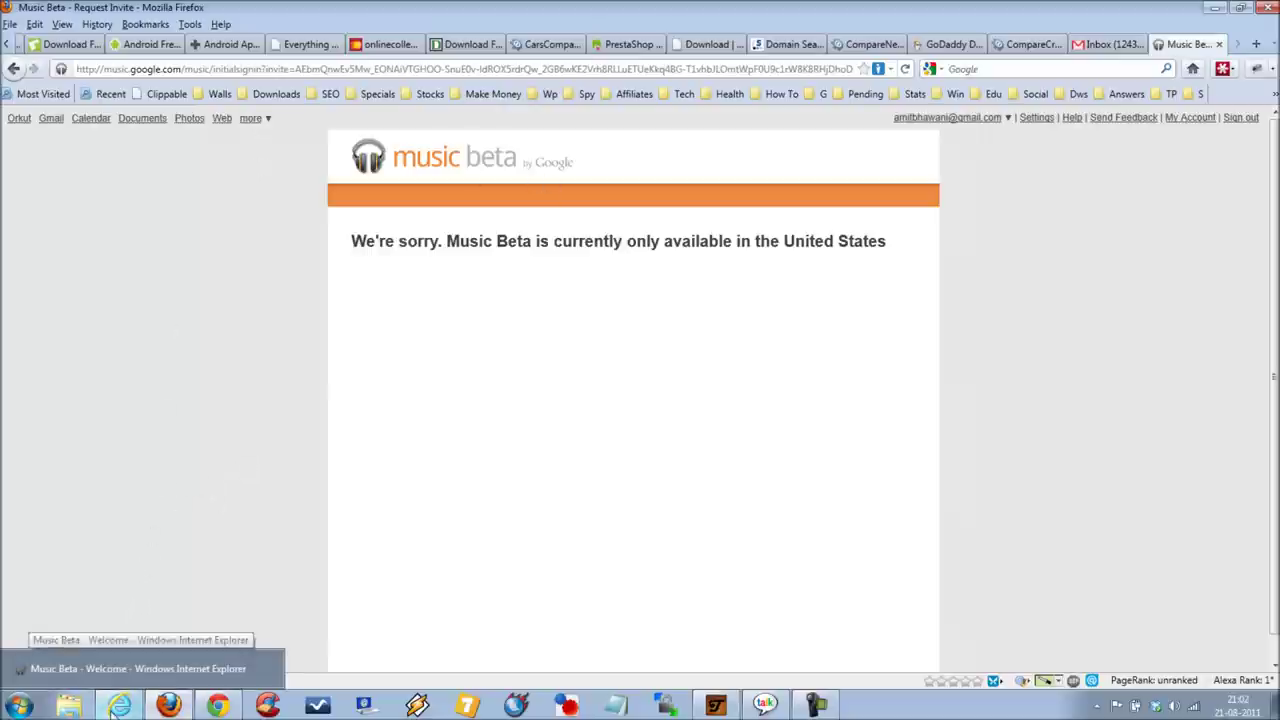
left_click(120, 668)
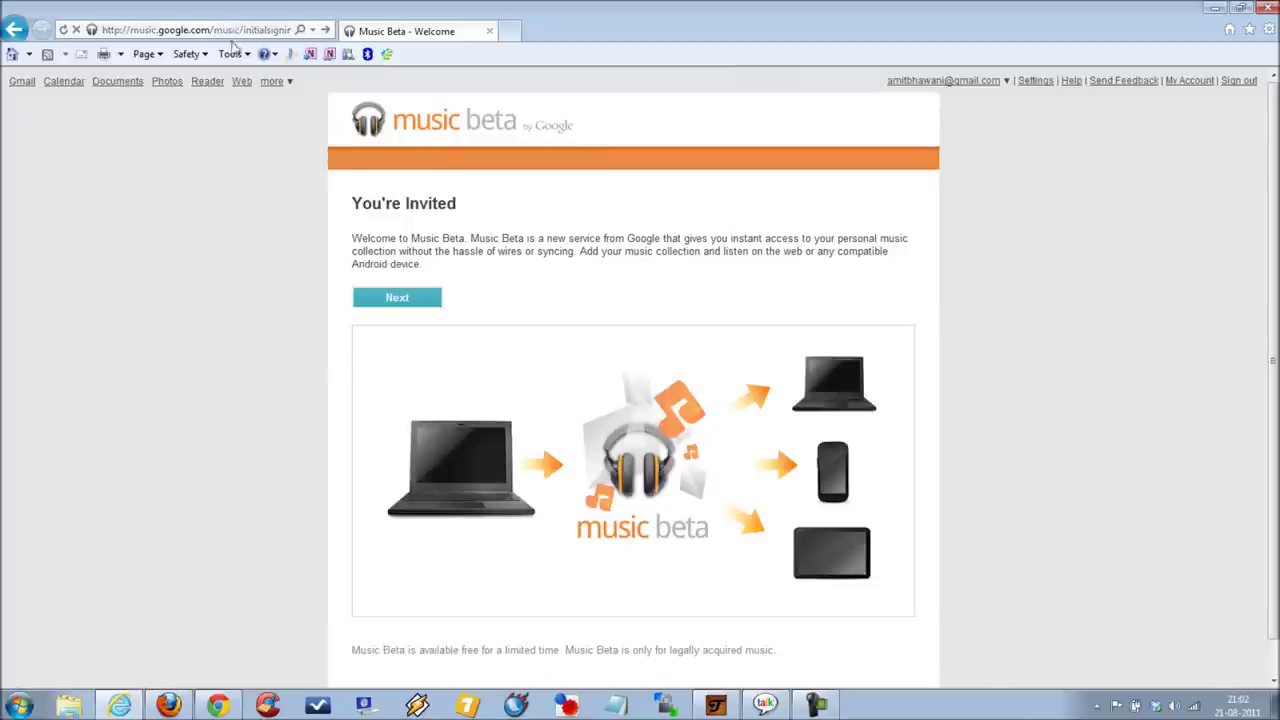
Step: Move past the Music Beta 'You're Invited' welcome page to the terms
scroll(888, 251, "down", 1)
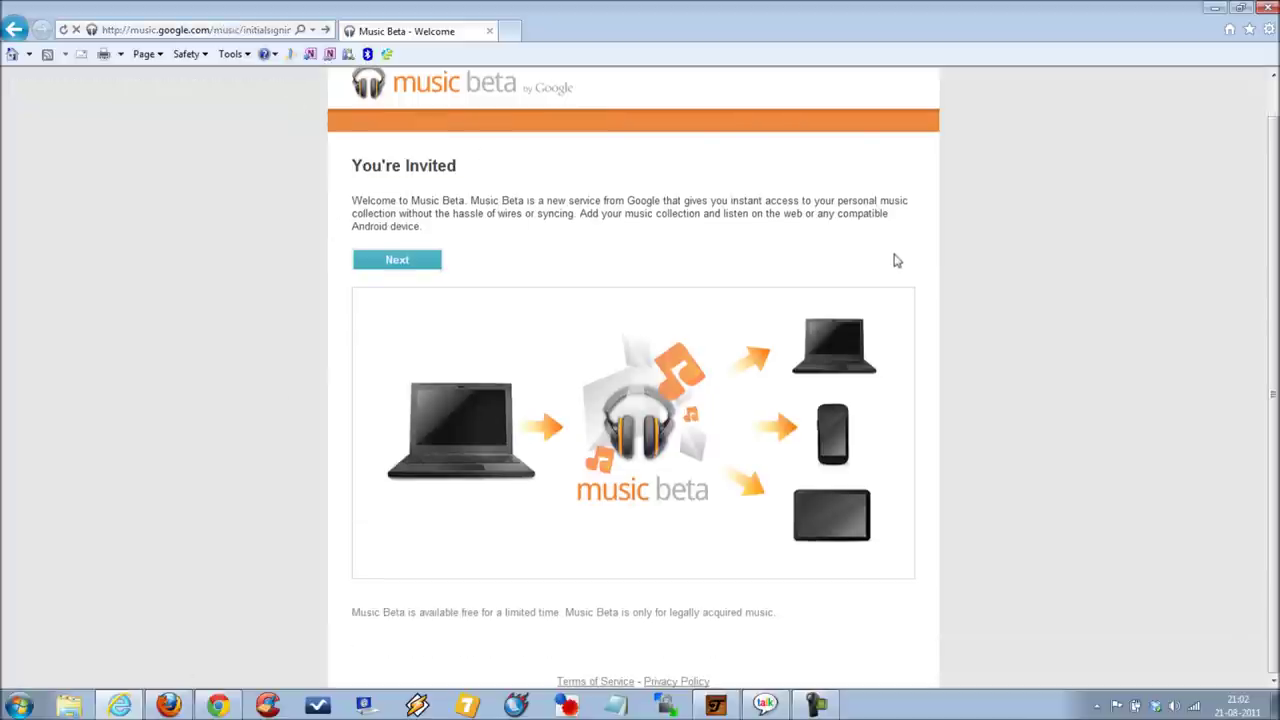
scroll(280, 400, "up", 1)
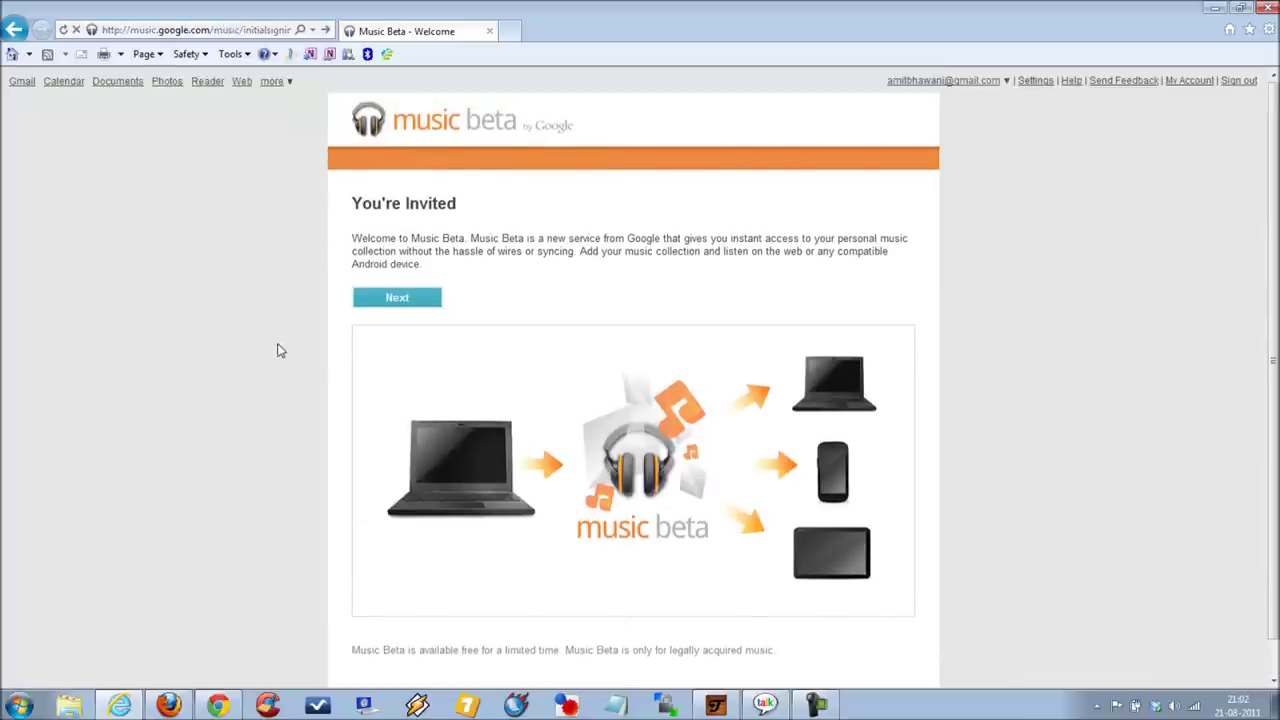
left_click(424, 300)
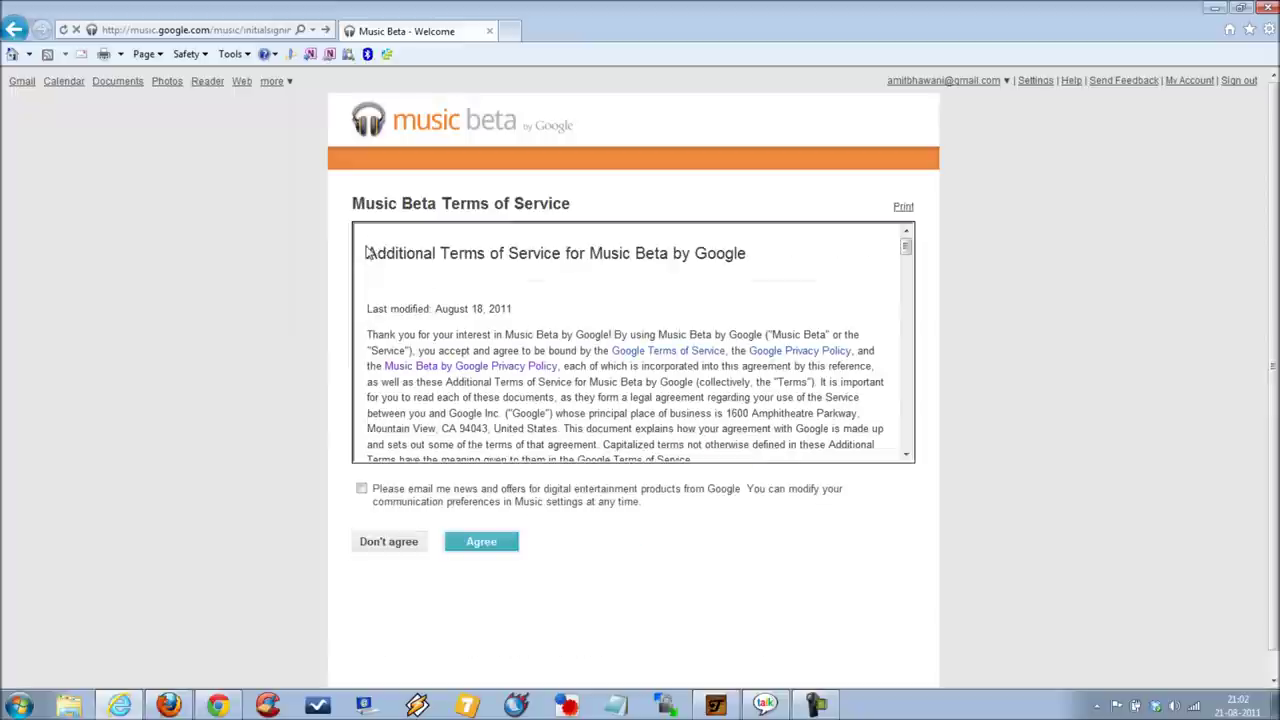
Step: Opt in to news and offers e-mails and accept the Terms of Service
left_click_drag(370, 248, 765, 258)
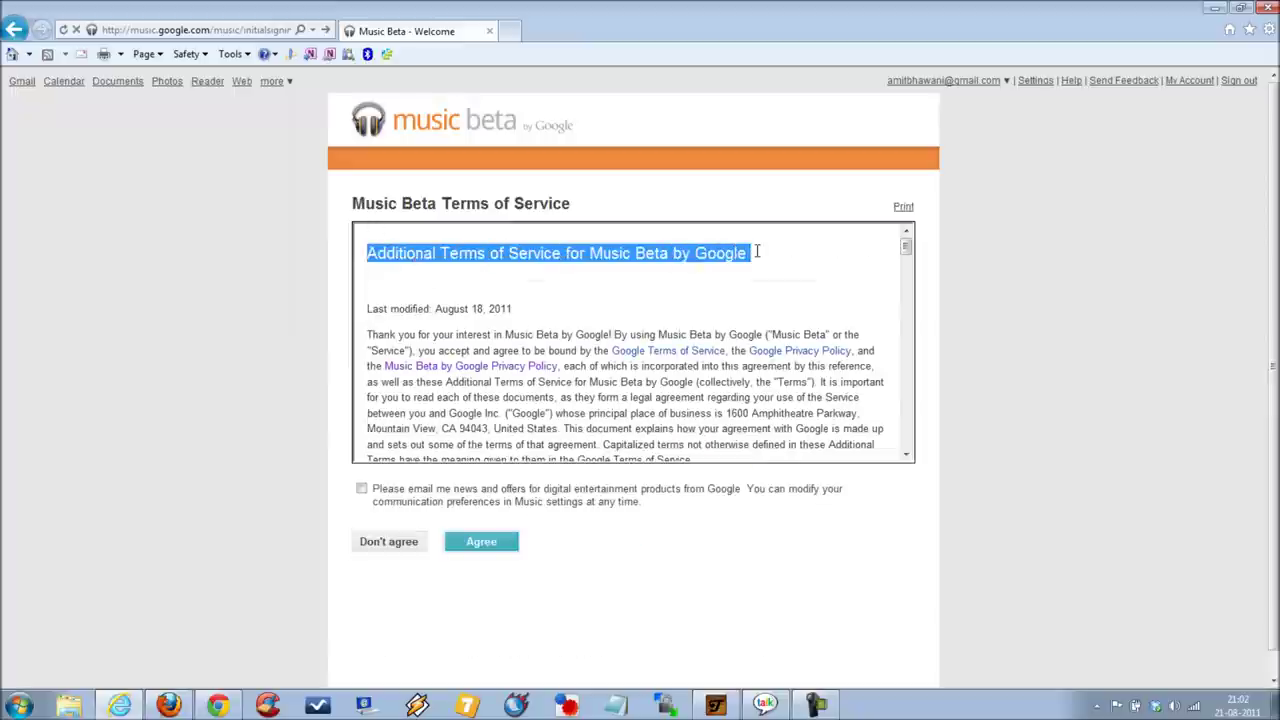
left_click(769, 263)
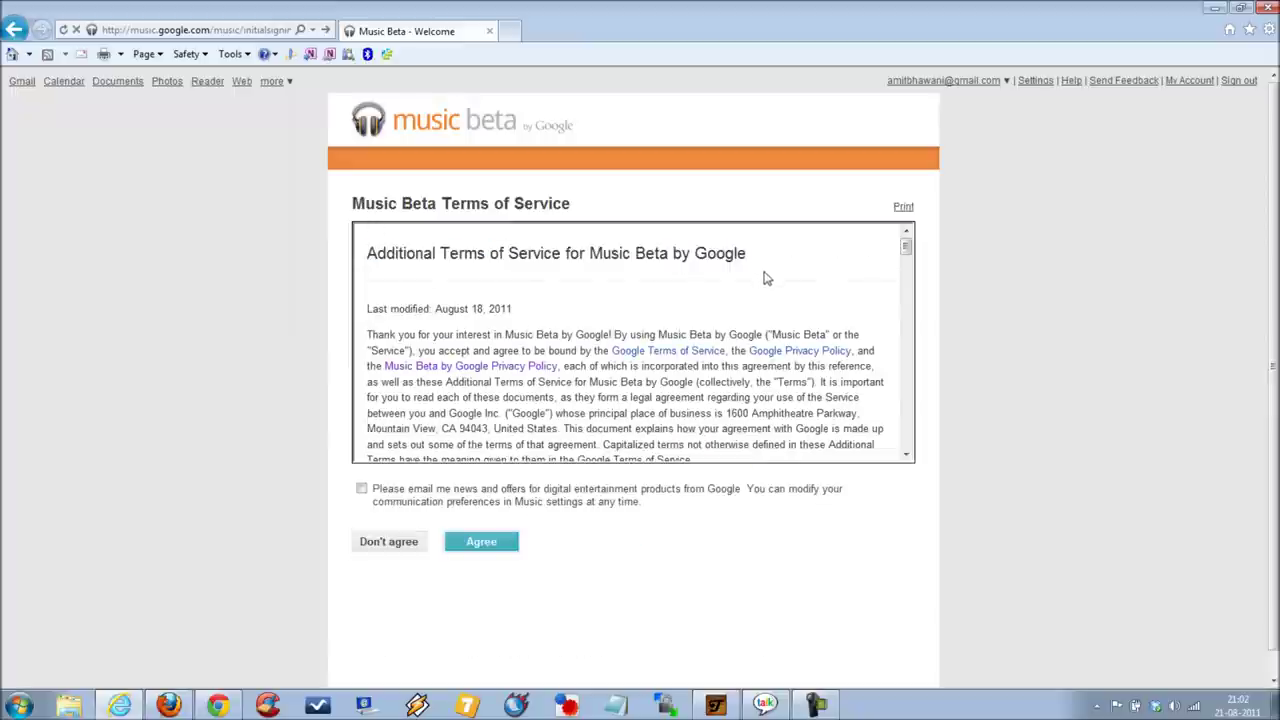
scroll(765, 278, "down", 15)
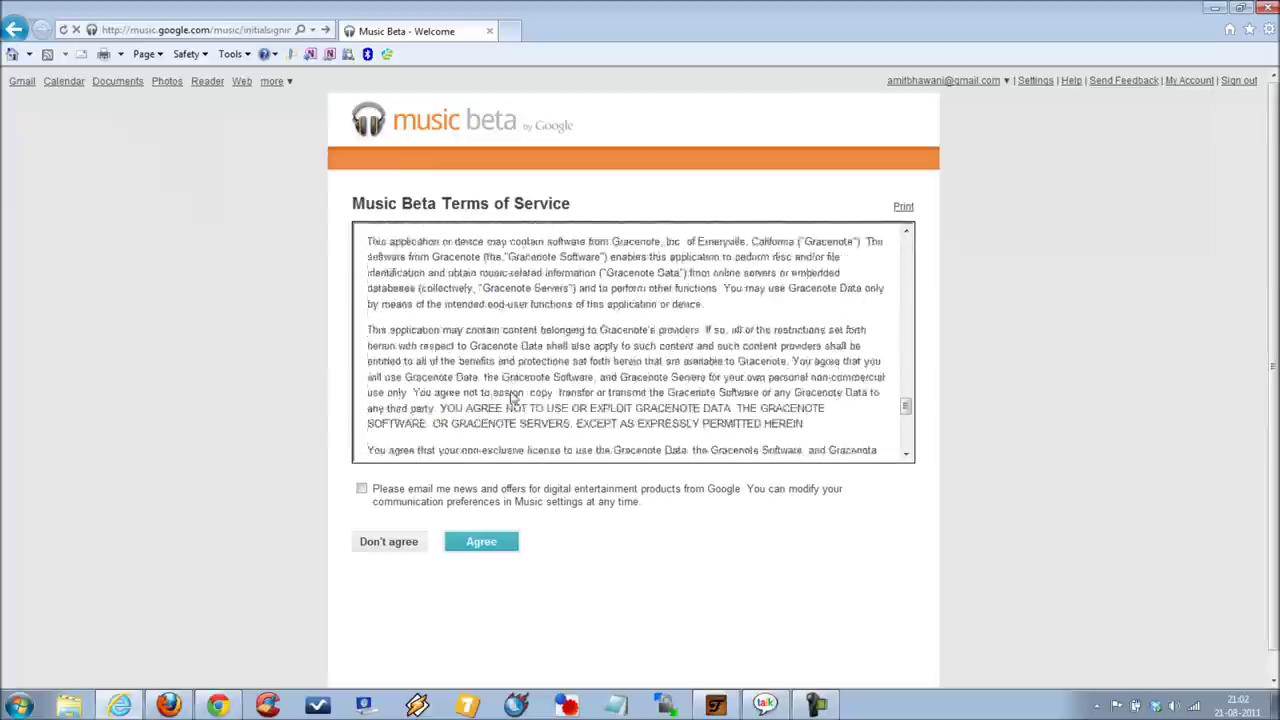
left_click(361, 488)
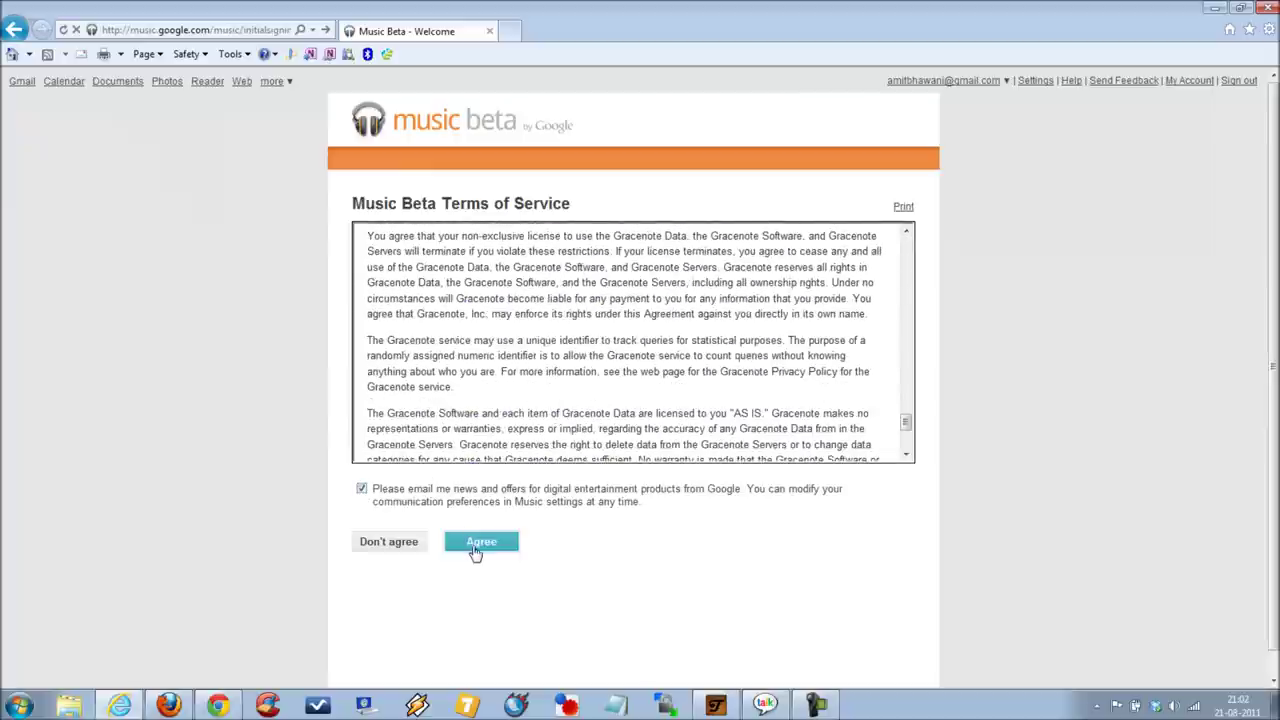
left_click(477, 547)
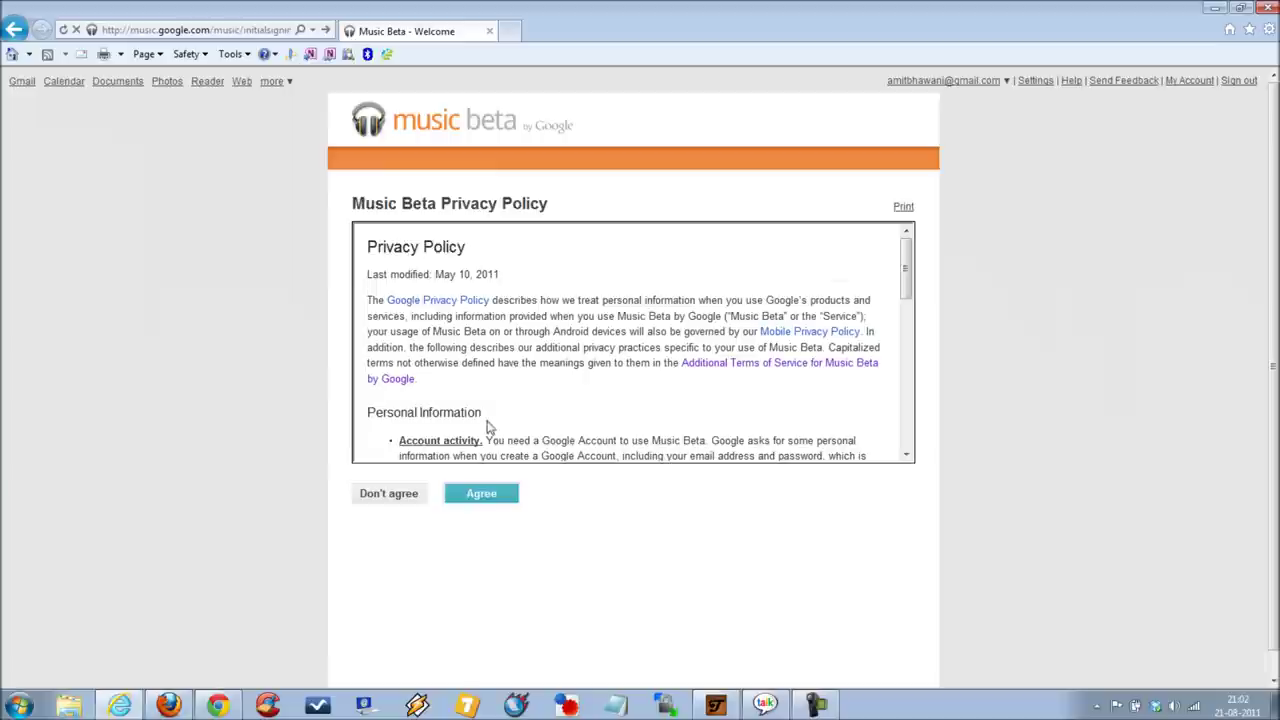
Step: Agree to the Privacy Policy and skip the free song packs
left_click(479, 495)
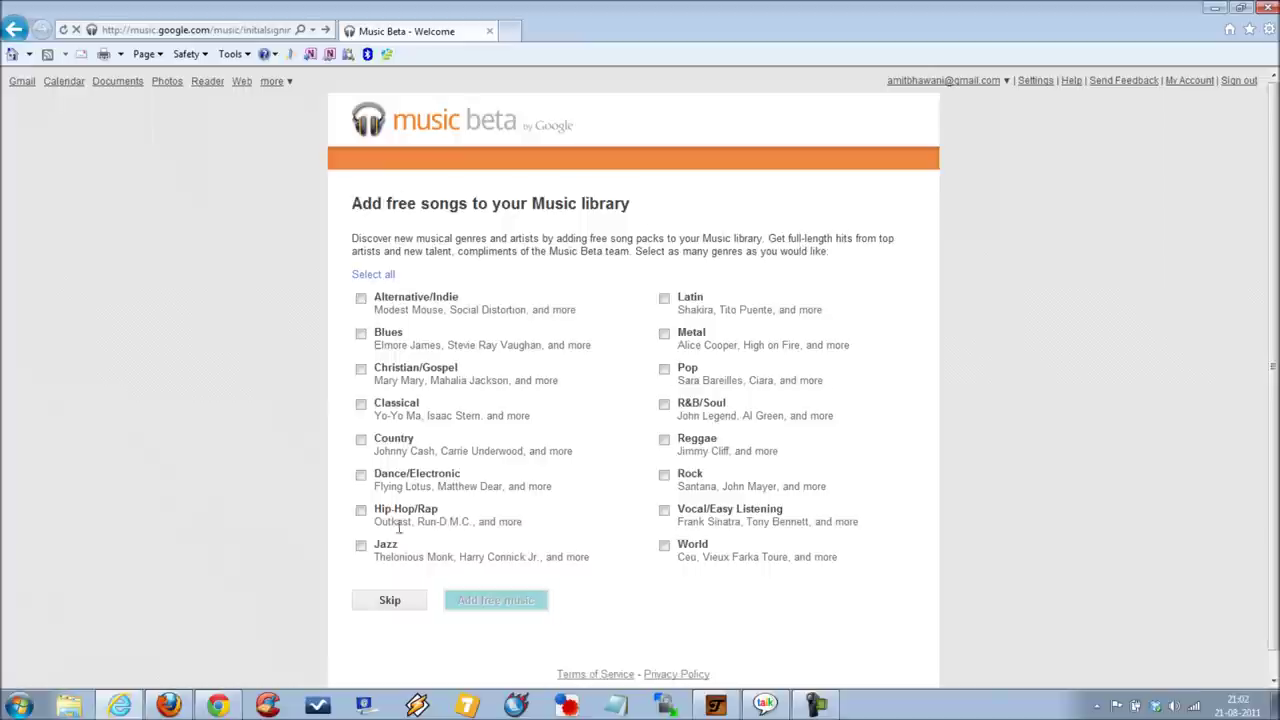
left_click(389, 603)
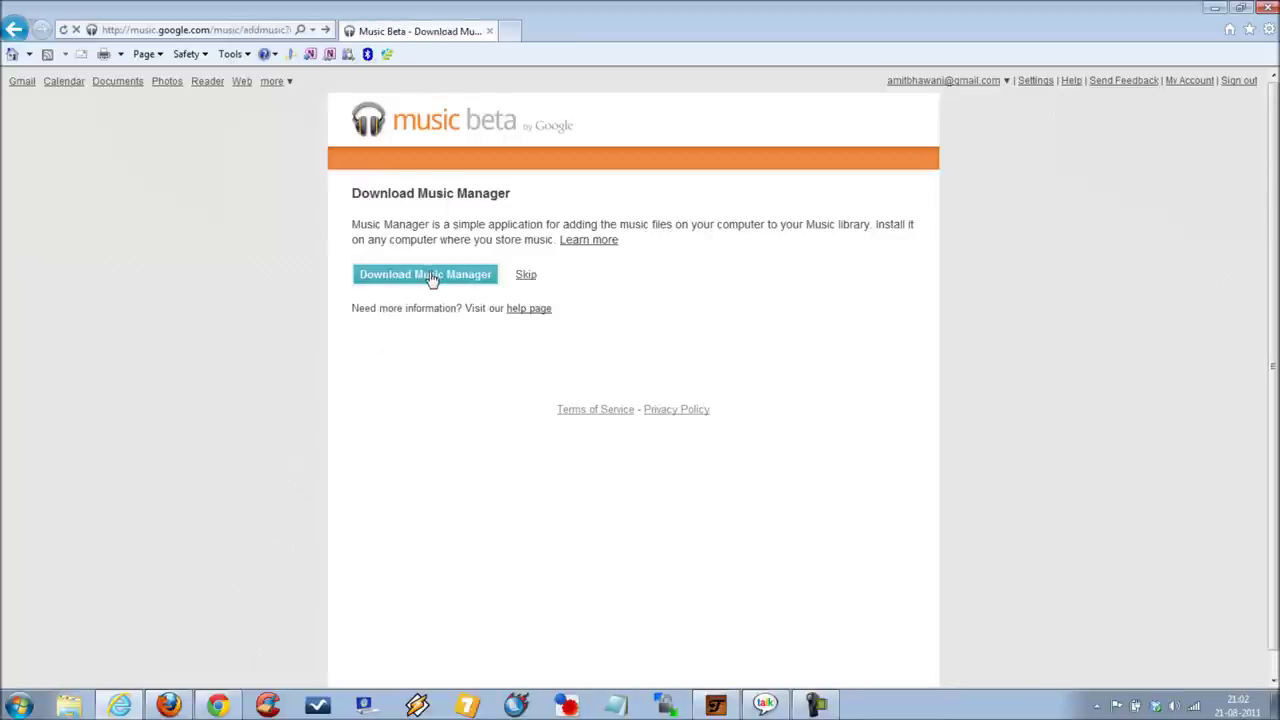
Step: Save the Music Manager installer to the computer, then skip ahead to the library
left_click(432, 277)
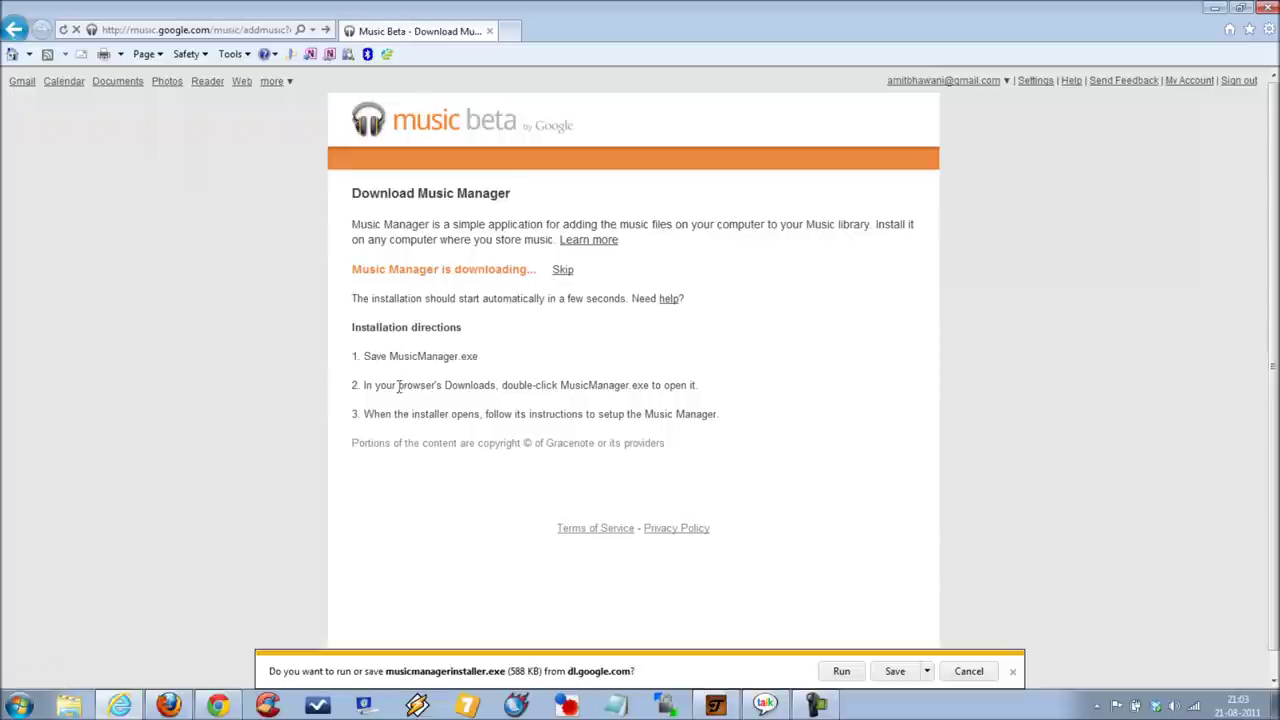
left_click(894, 672)
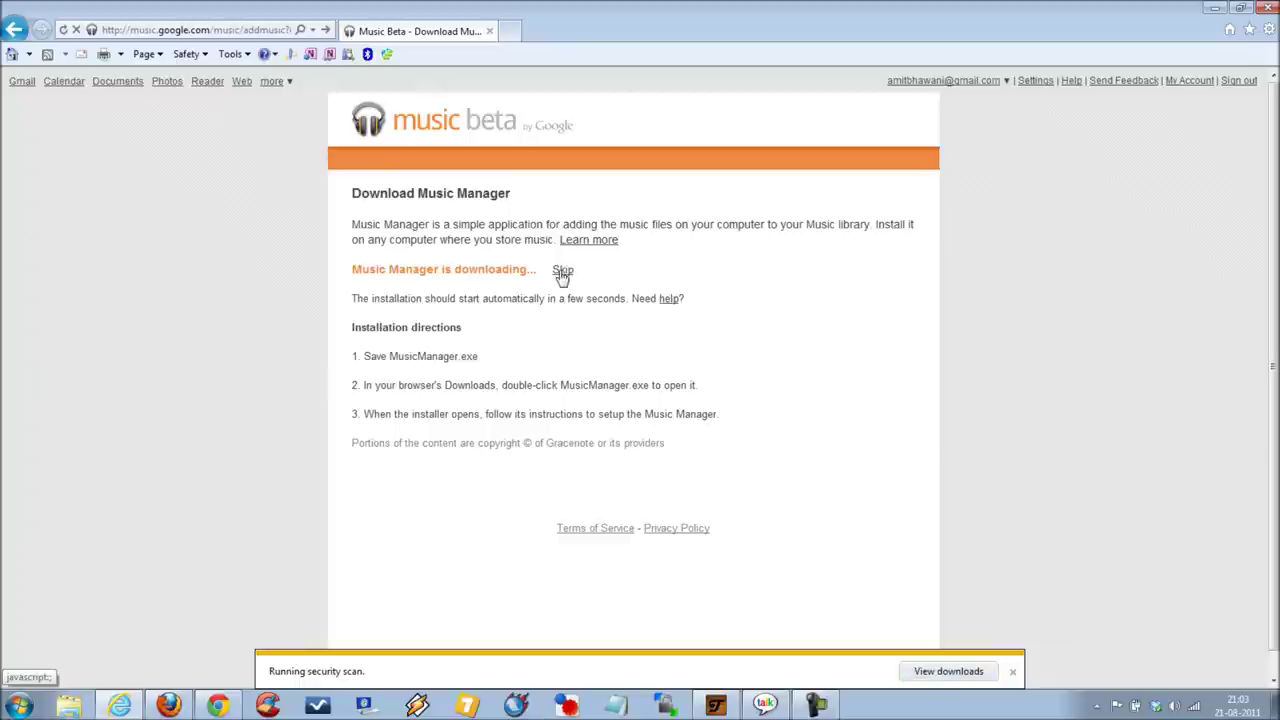
left_click(562, 272)
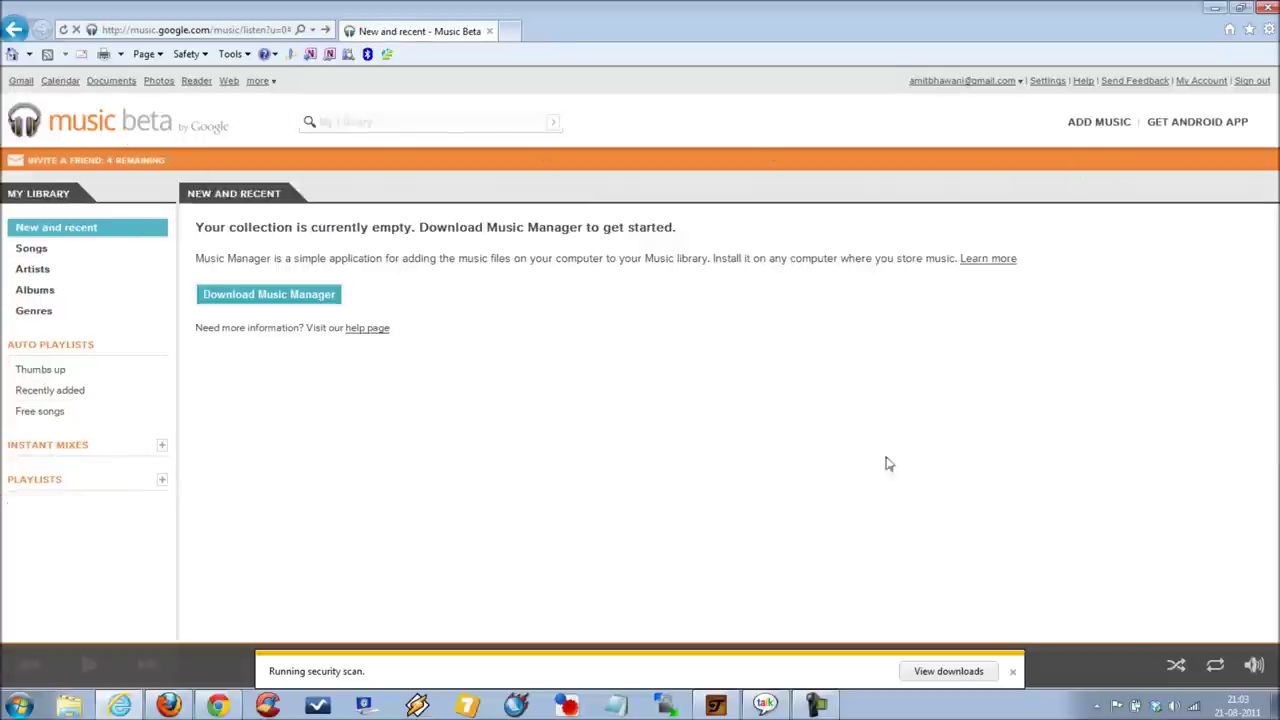
Step: Run the musicmanagerinstaller.exe download from the downloads list until installation finishes
left_click(944, 672)
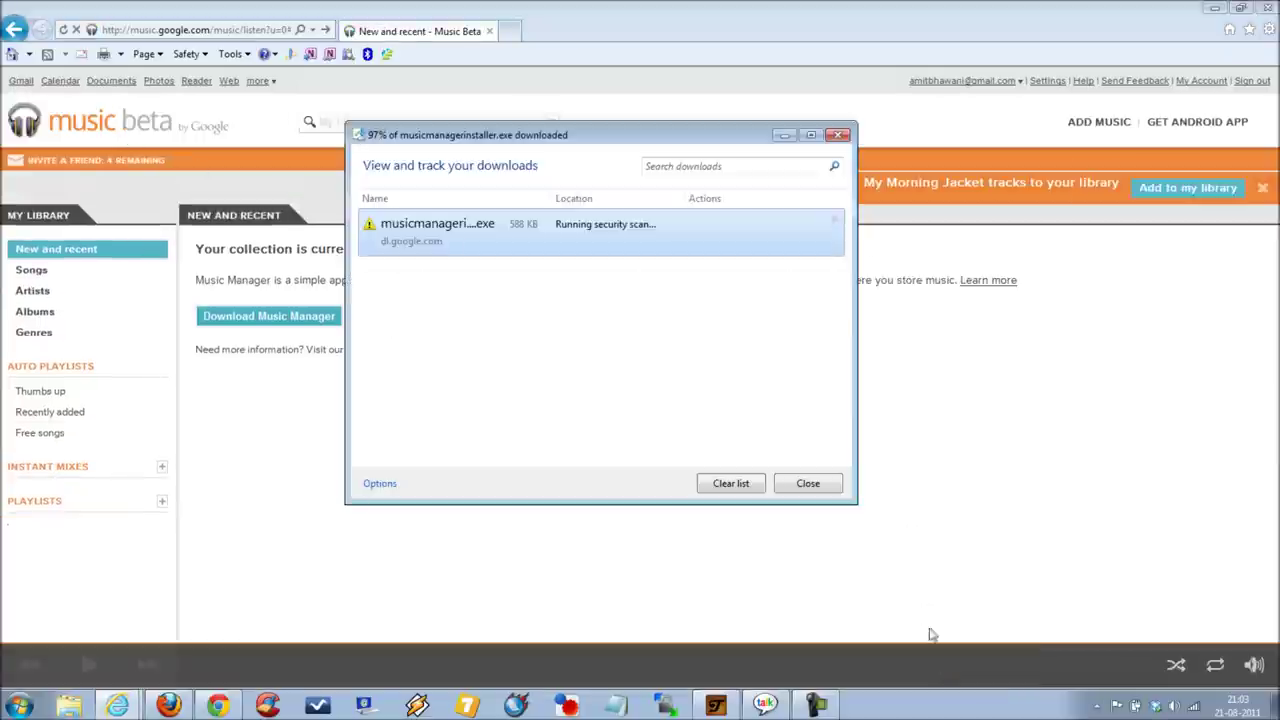
right_click(504, 230)
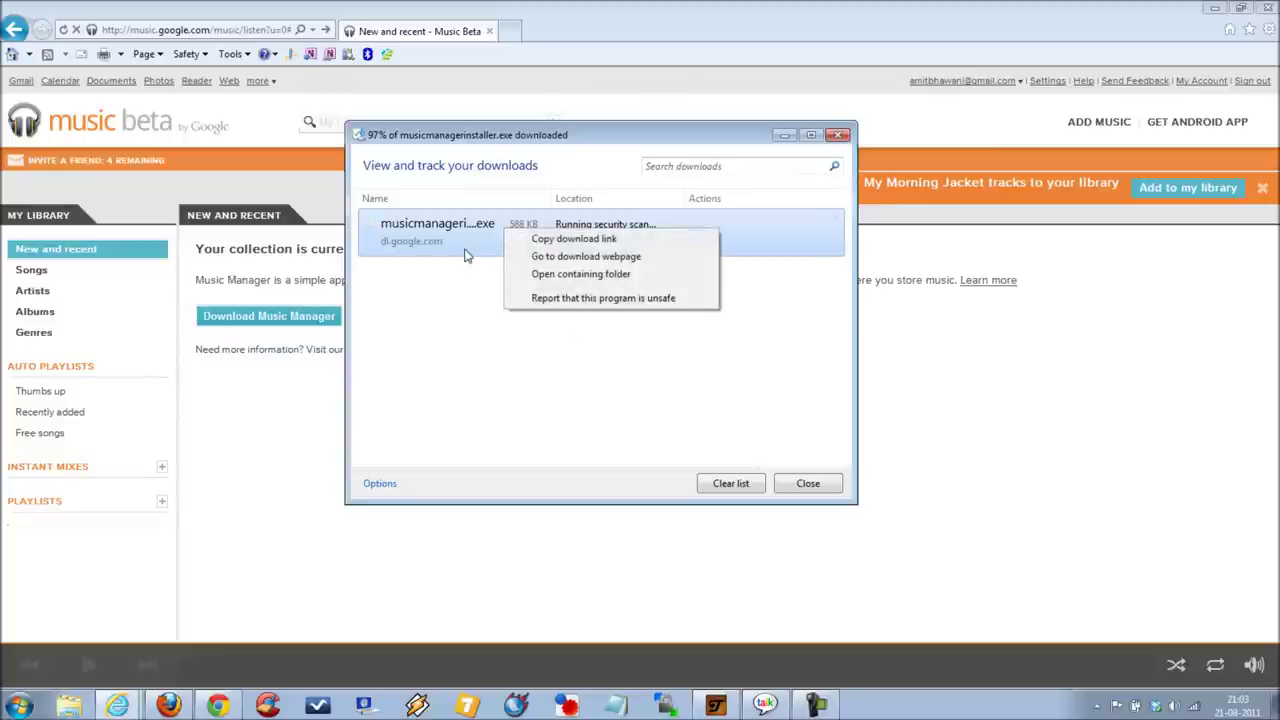
left_click(465, 305)
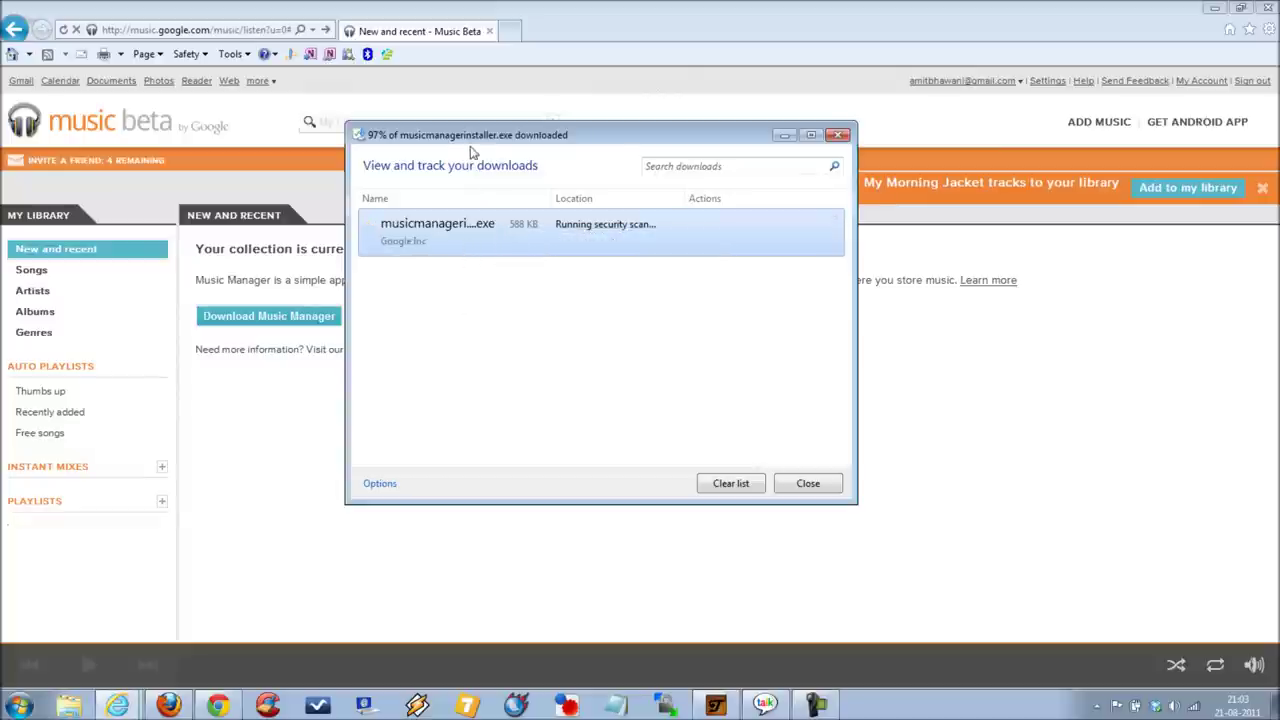
left_click_drag(463, 140, 715, 272)
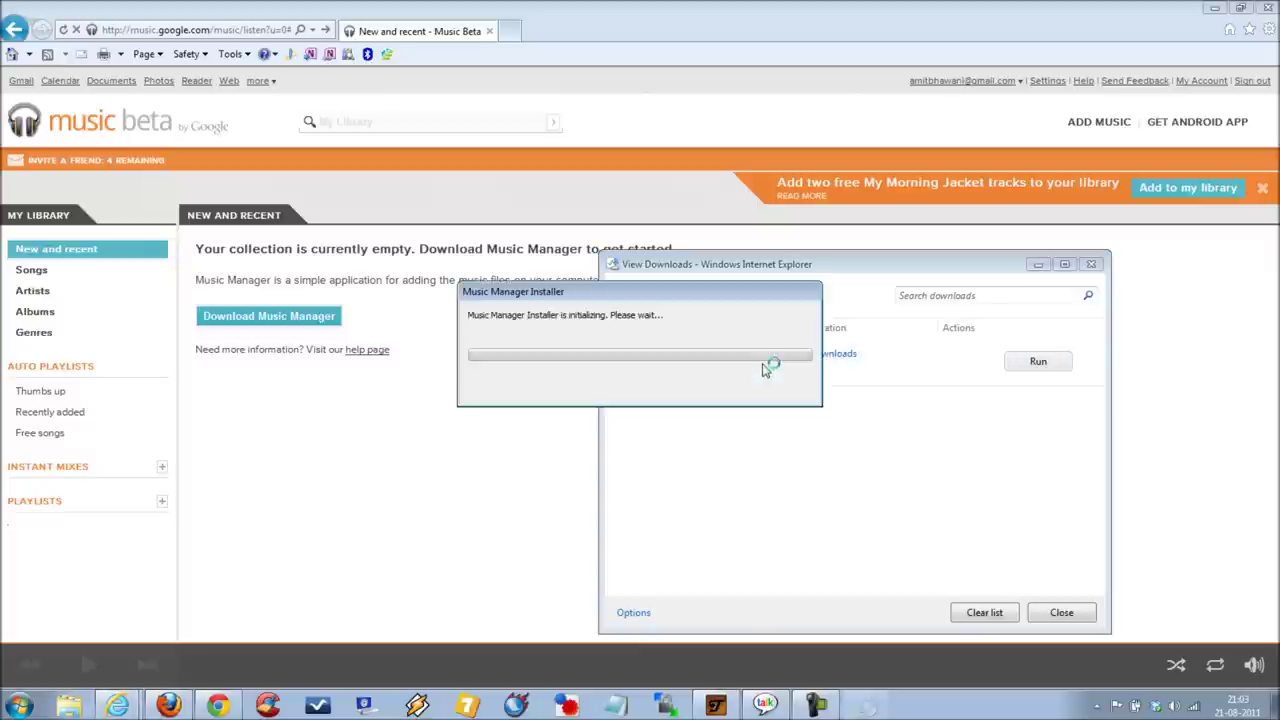
left_click(1002, 615)
Step: Close the downloads window and dismiss the Music Manager installation-complete message
left_click(1058, 612)
left_click_drag(561, 294, 634, 400)
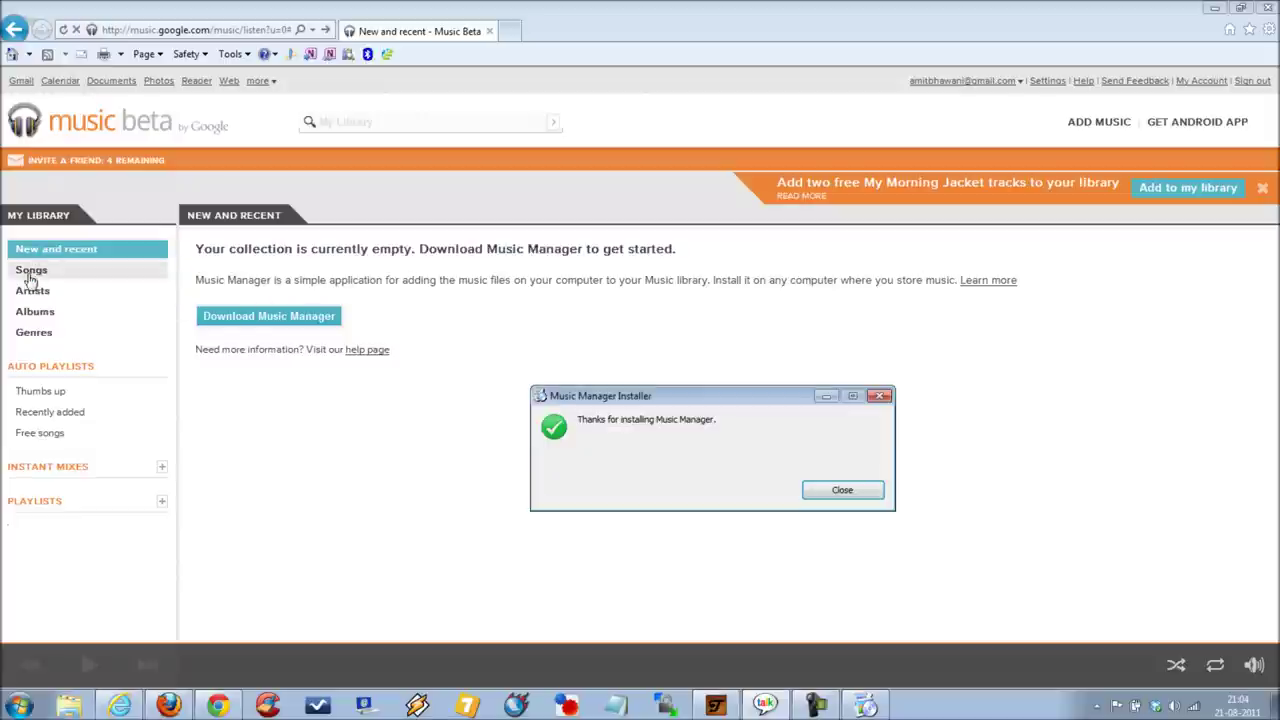
left_click(850, 490)
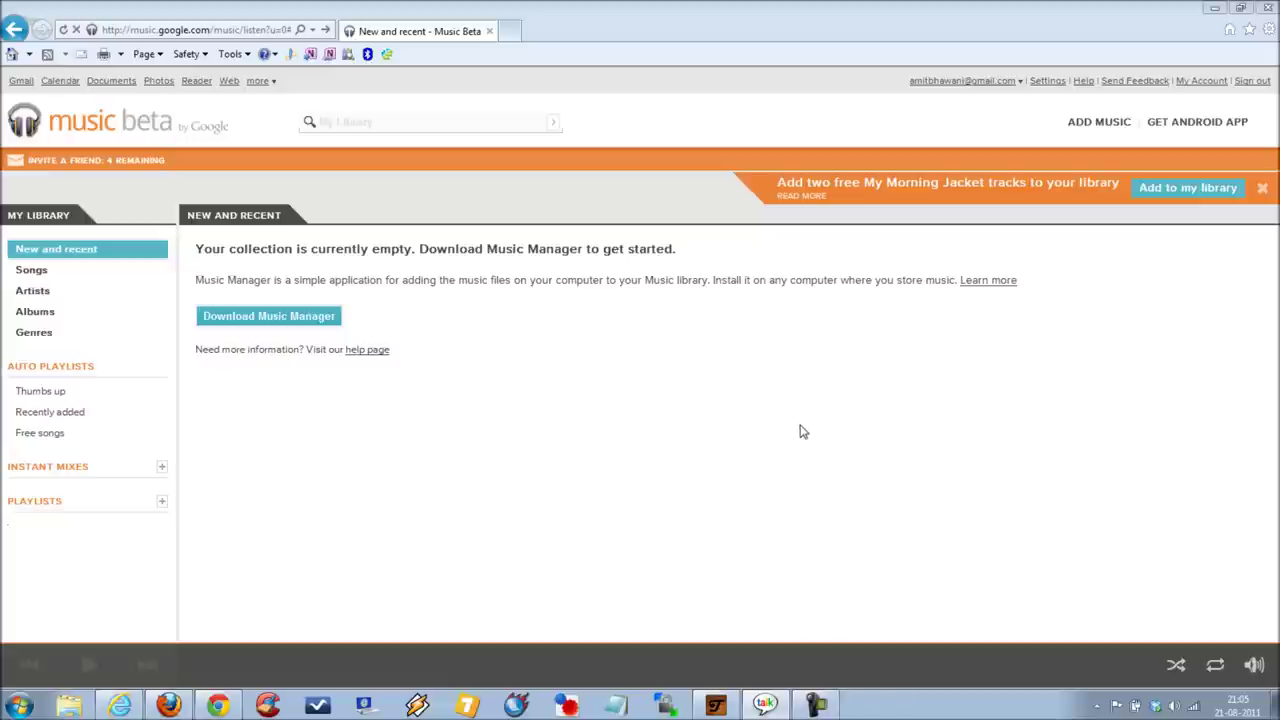
Step: Launch Music Manager from Start > All Programs > Music Manager
left_click(20, 705)
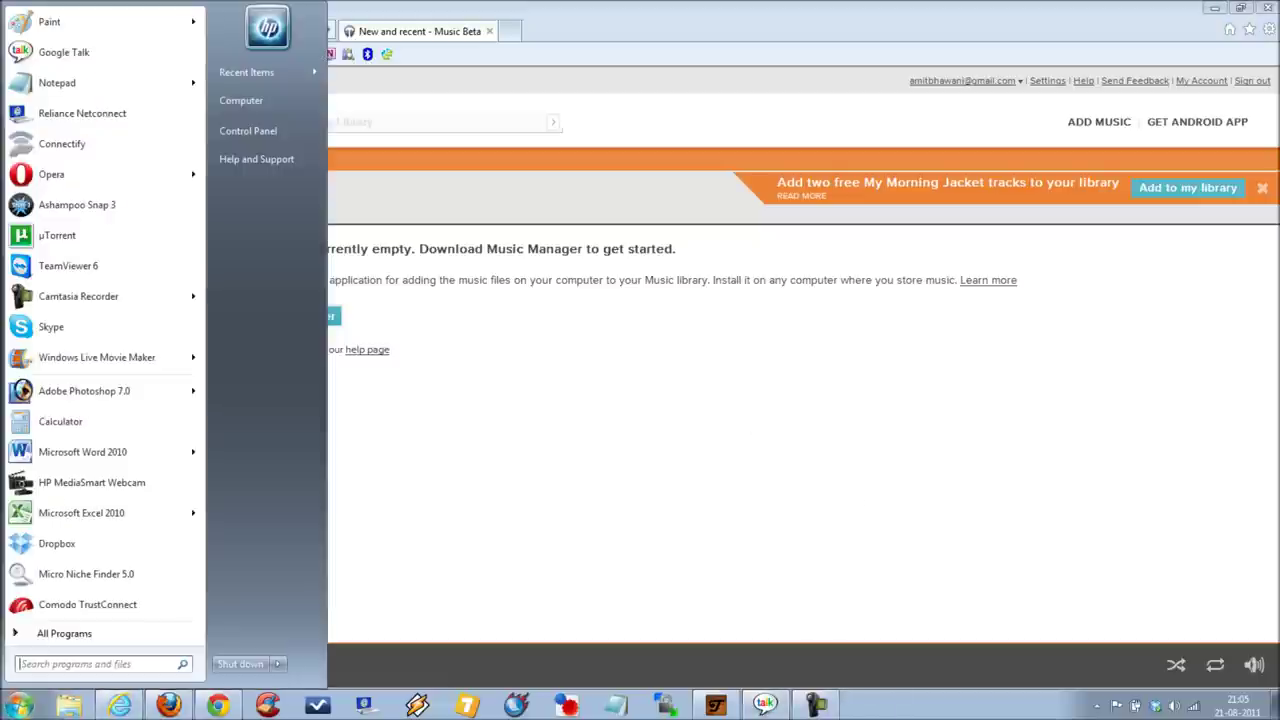
left_click(54, 643)
scroll(94, 477, "down", 3)
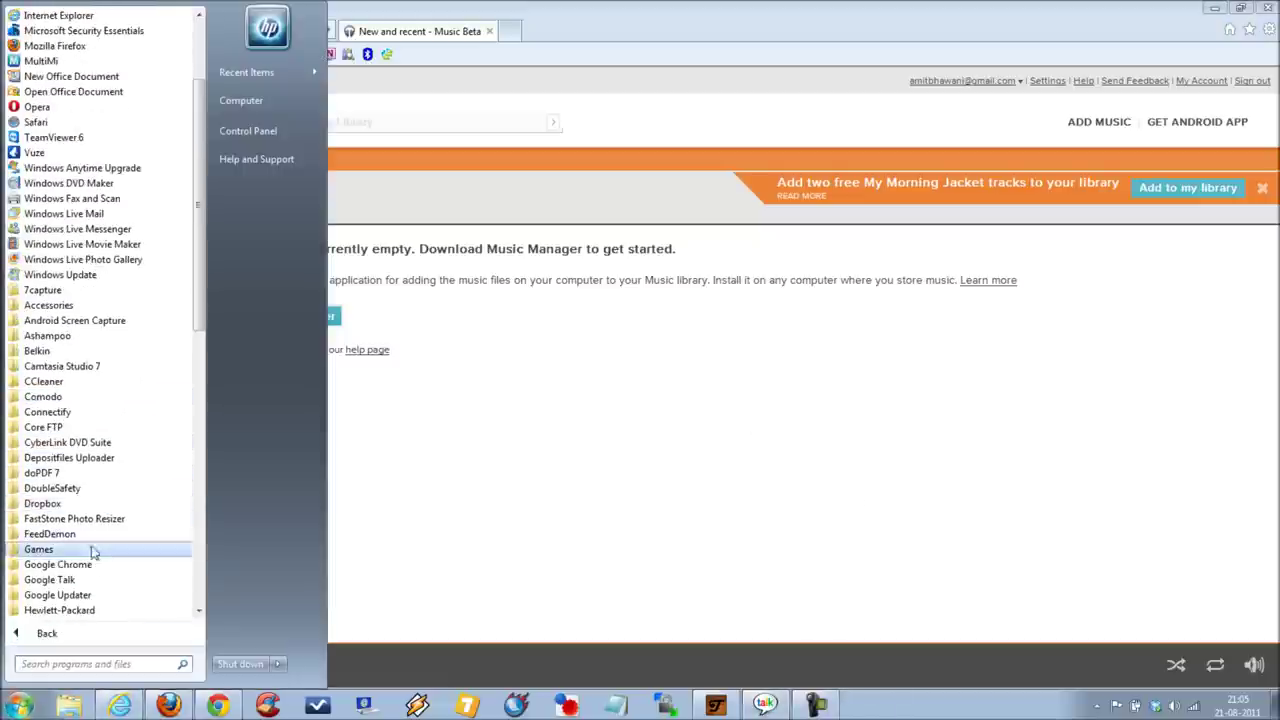
scroll(95, 555, "down", 4)
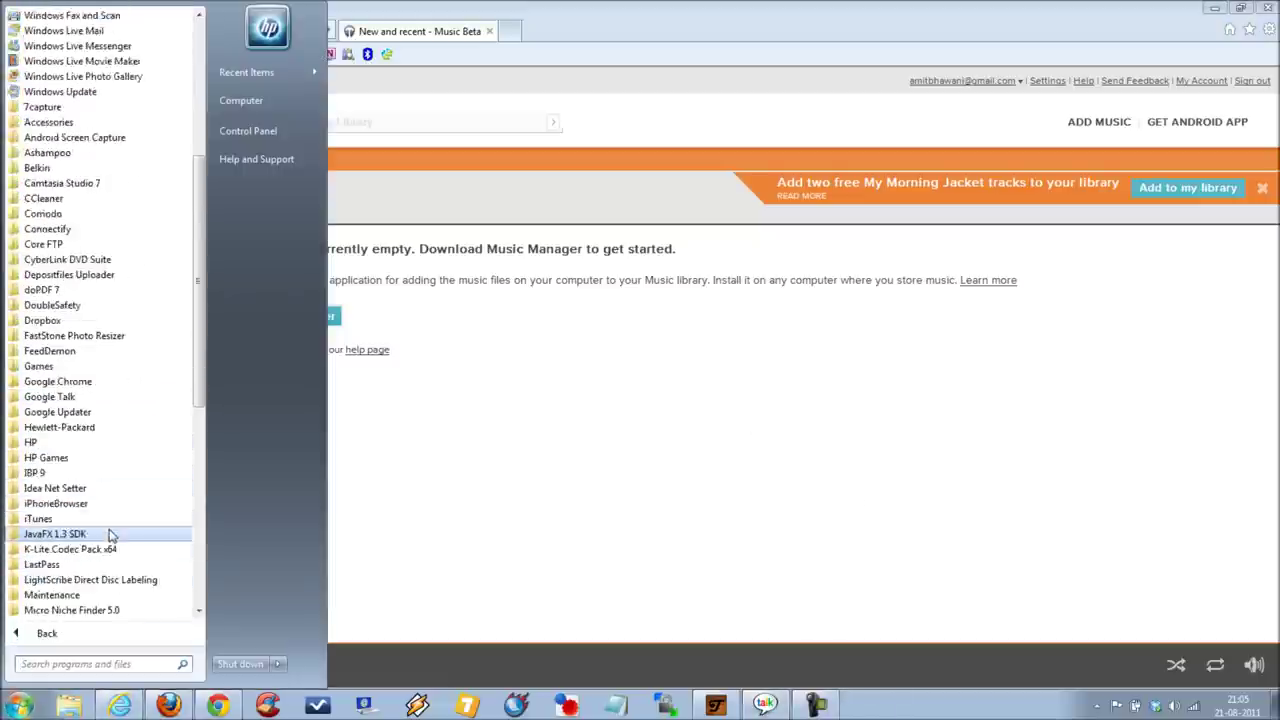
scroll(109, 530, "down", 3)
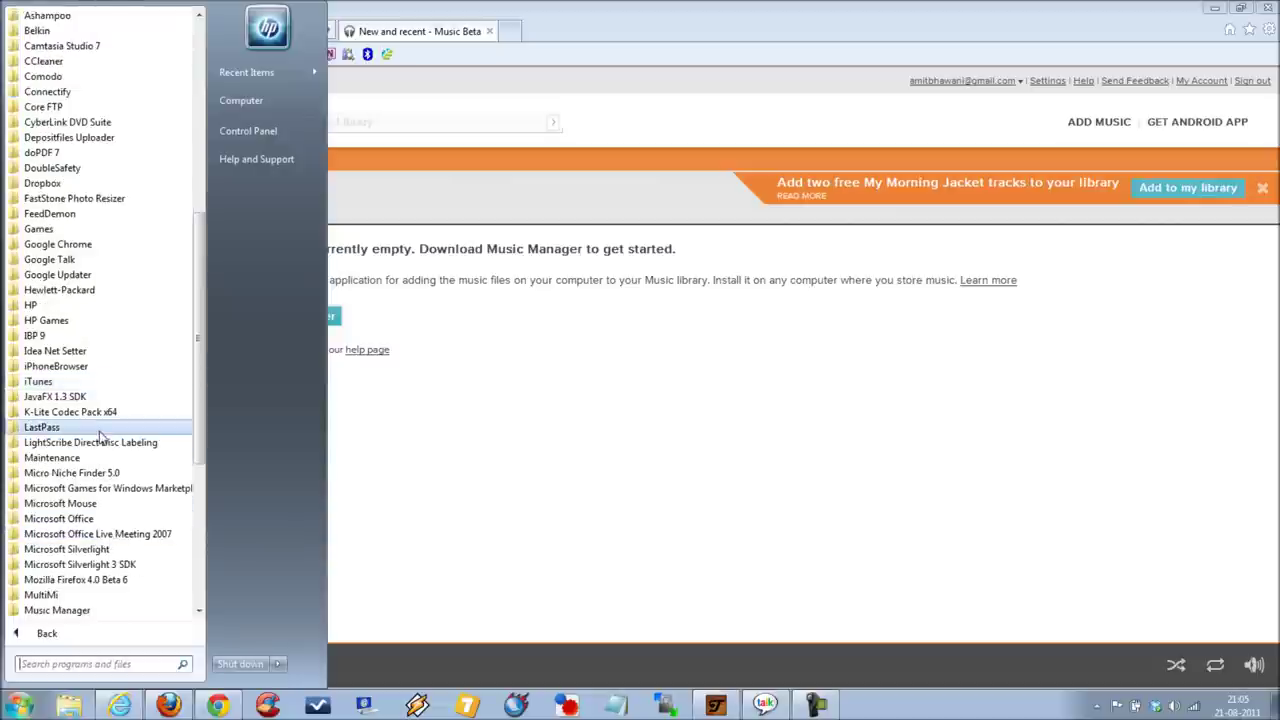
scroll(100, 549, "down", 2)
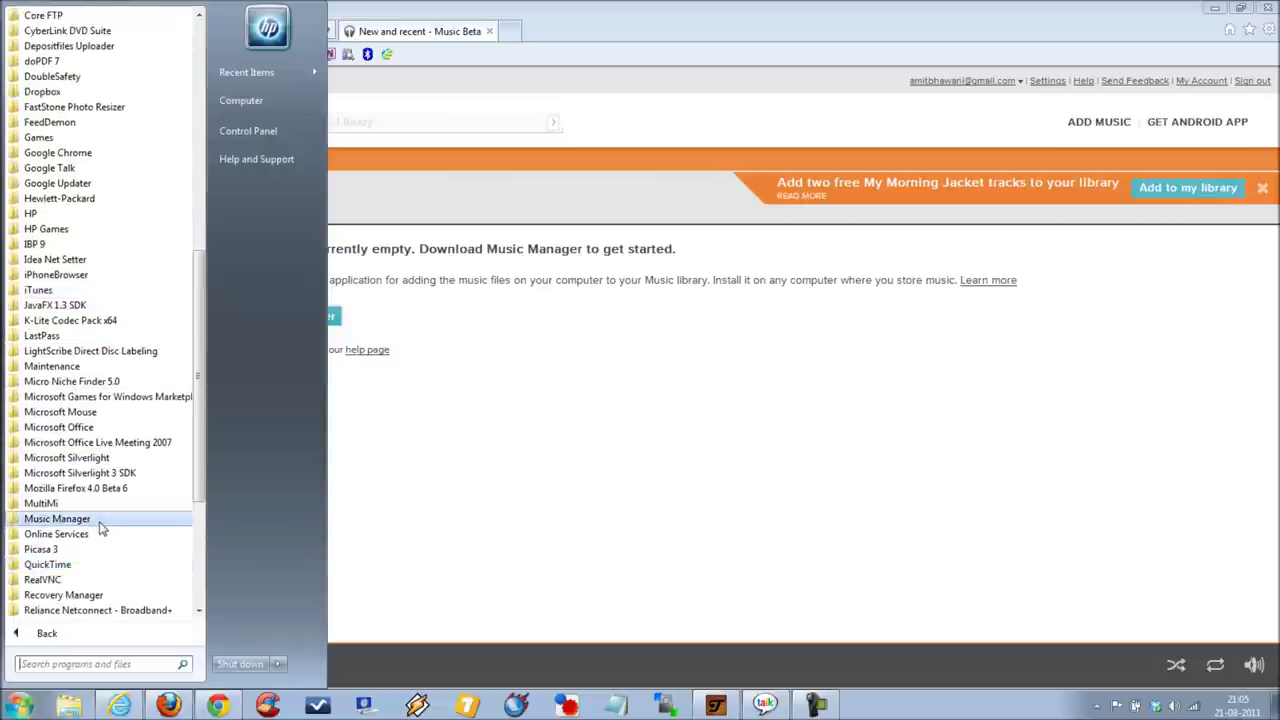
left_click(100, 520)
left_click(96, 534)
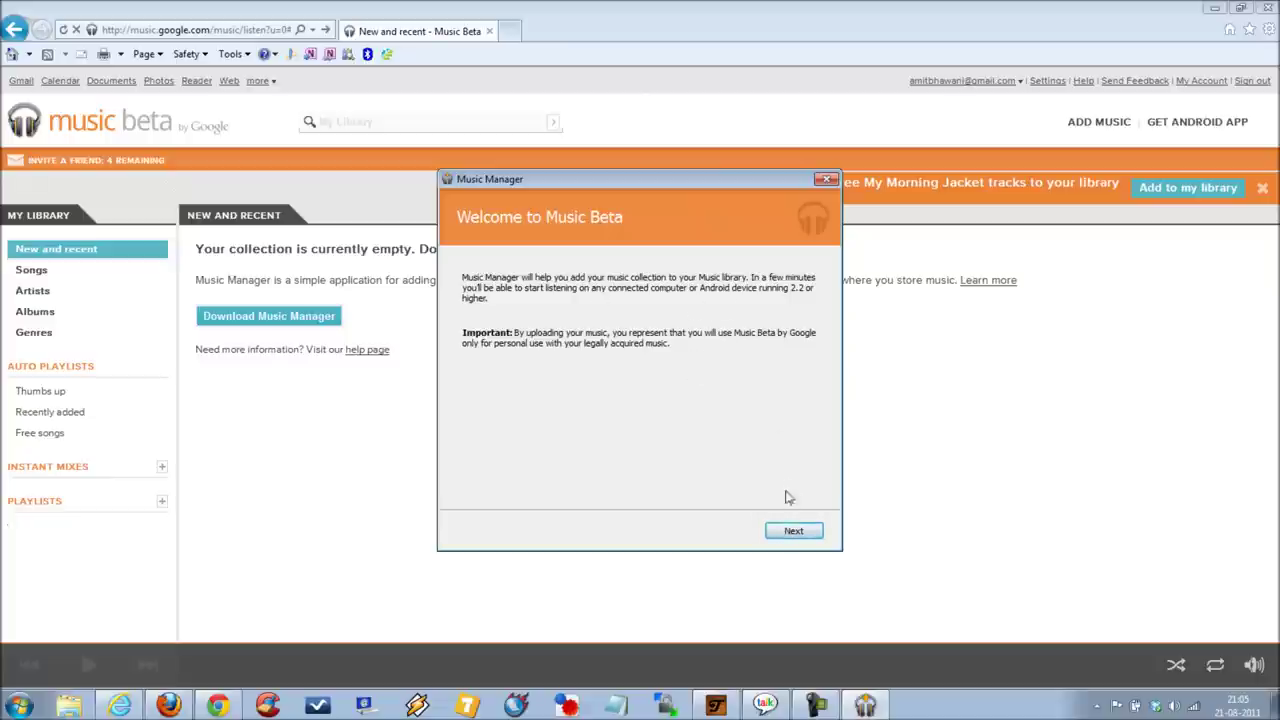
Step: Continue past the welcome screen and enter the Google account e-mail to sign in
left_click(793, 530)
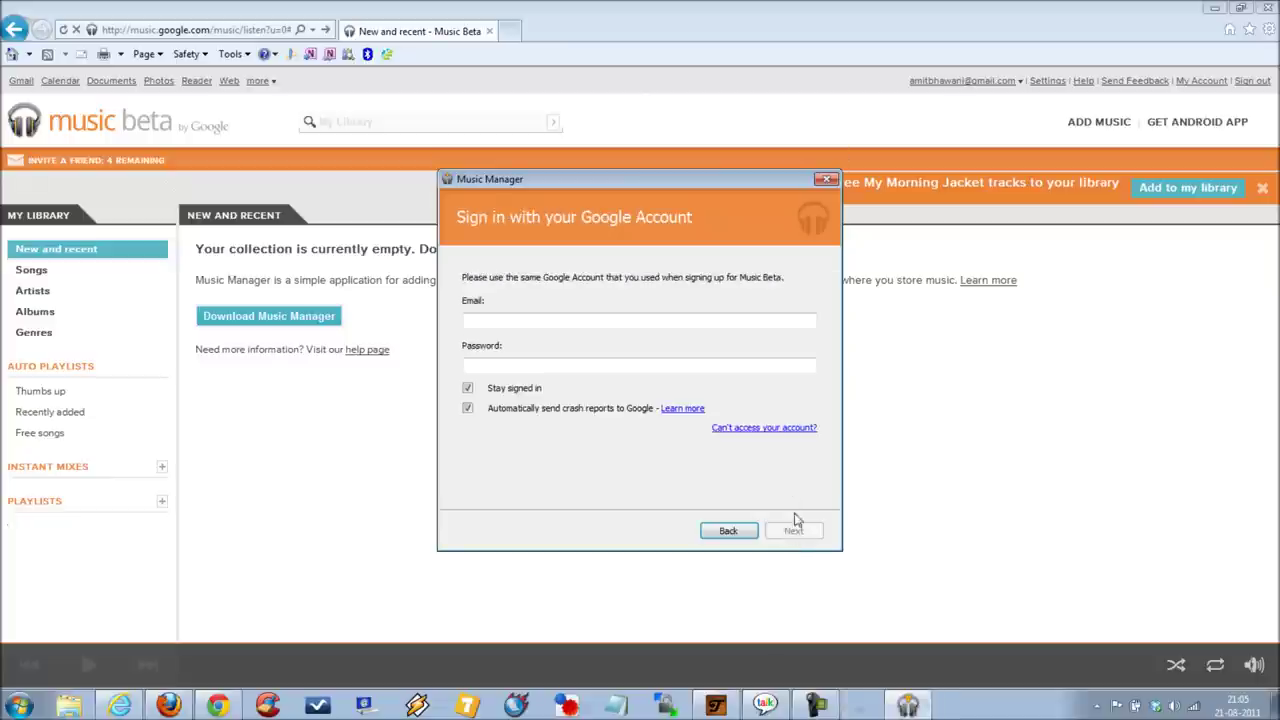
left_click(571, 319)
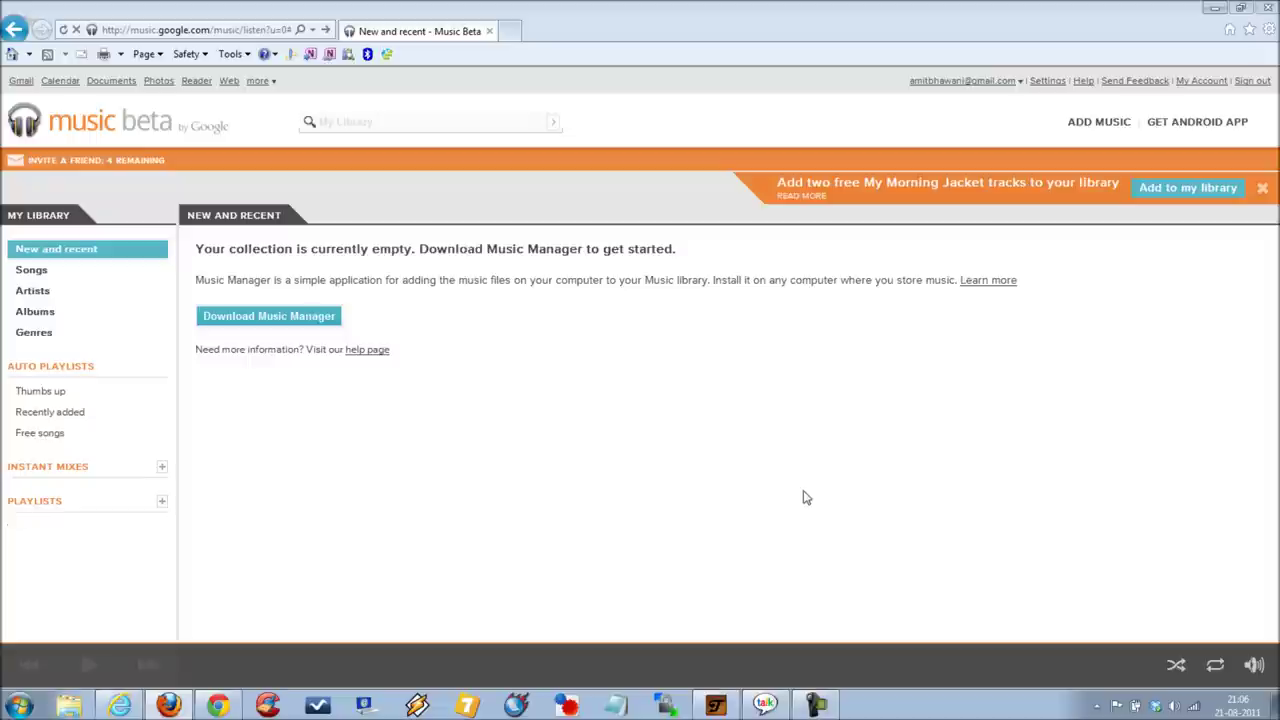
Step: Check the hidden tray icons, then start relaunching Music Manager from the Start menu
left_click(1098, 705)
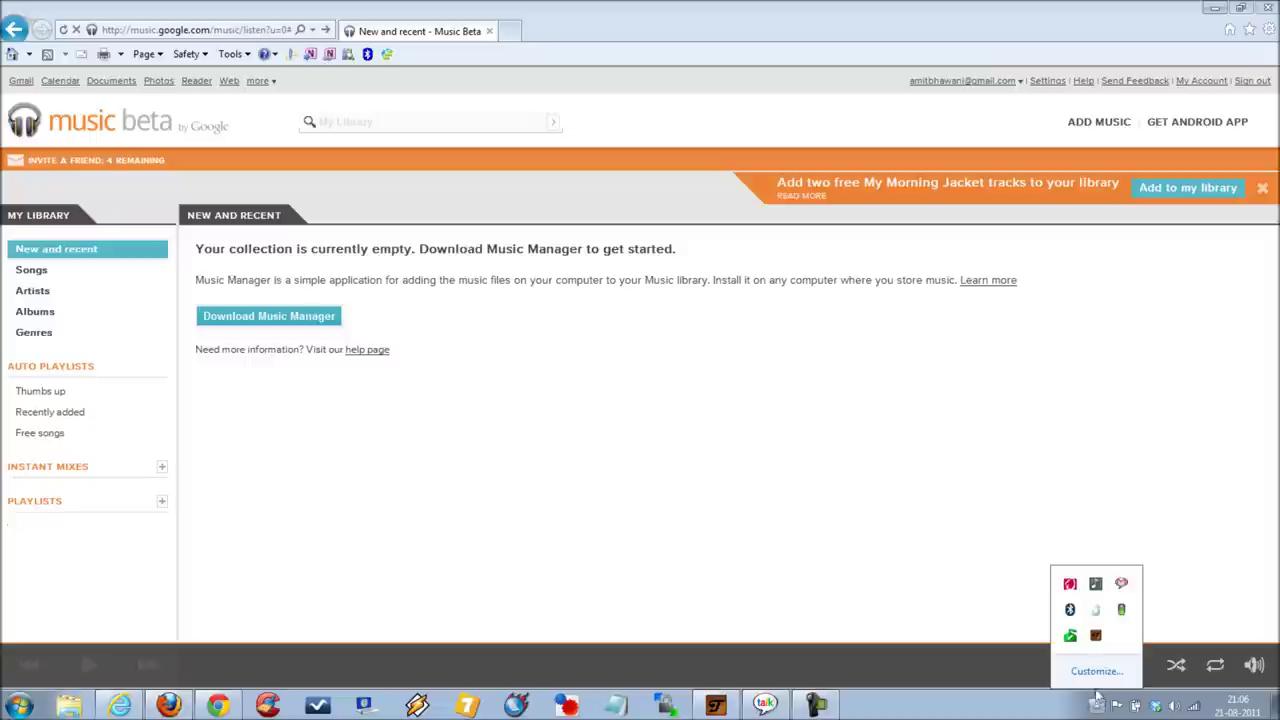
left_click(990, 552)
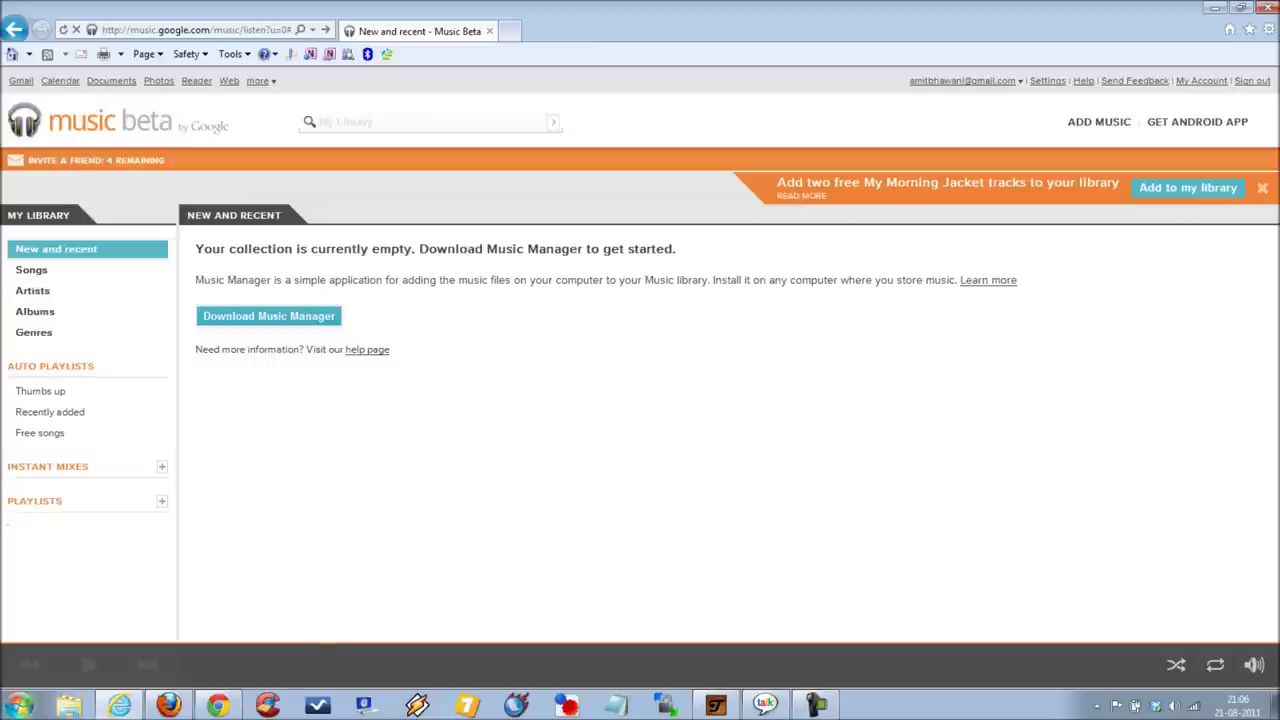
left_click(20, 705)
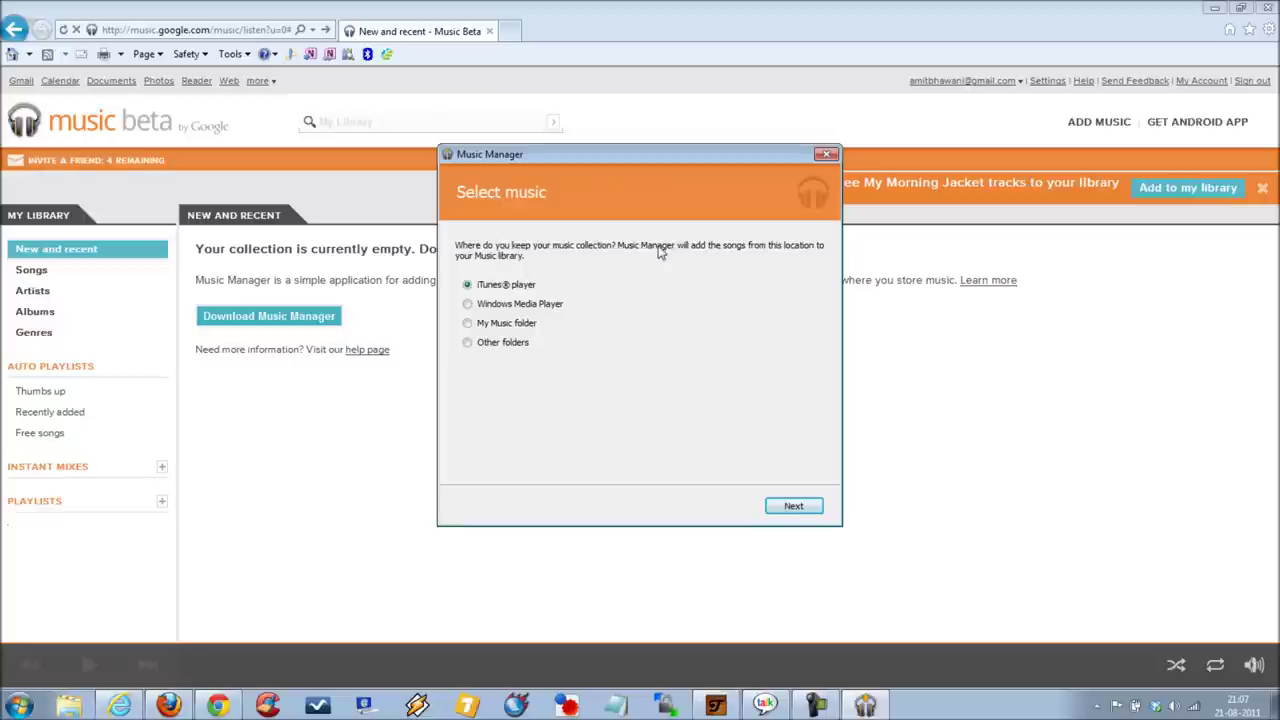
Step: Choose Other folders and browse the folder picker to C:\My\Music
left_click(494, 348)
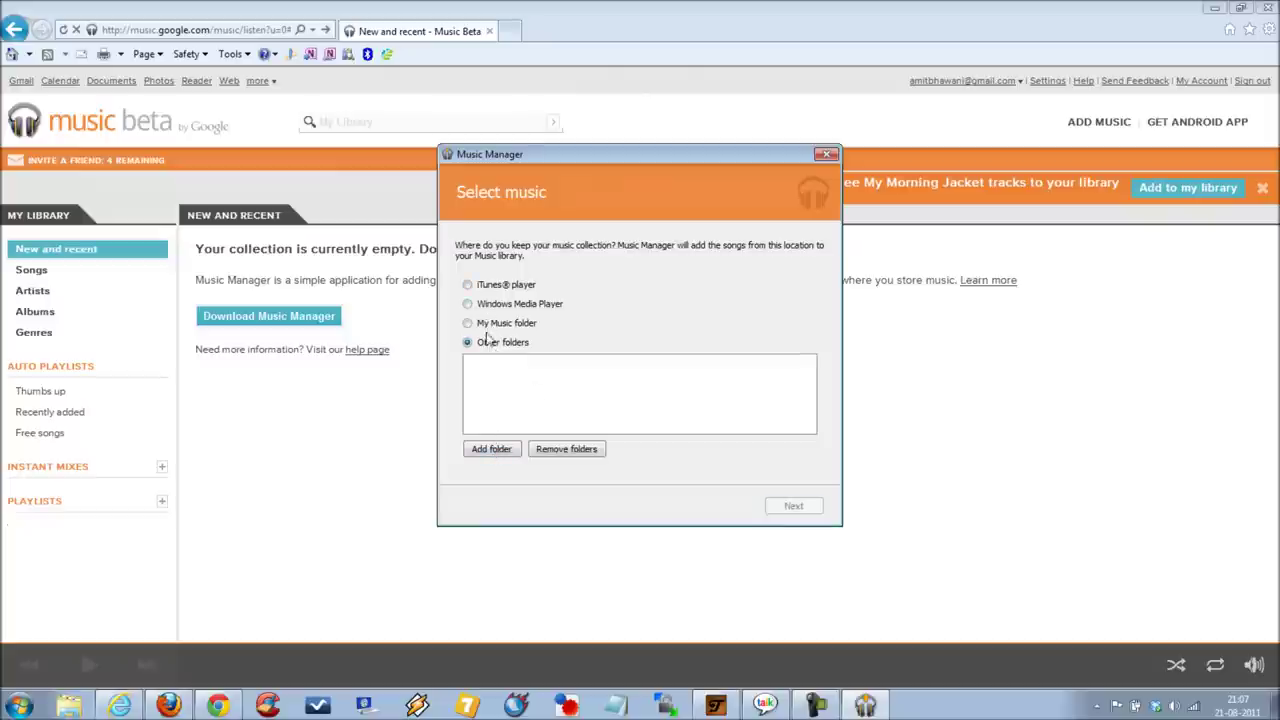
left_click(489, 450)
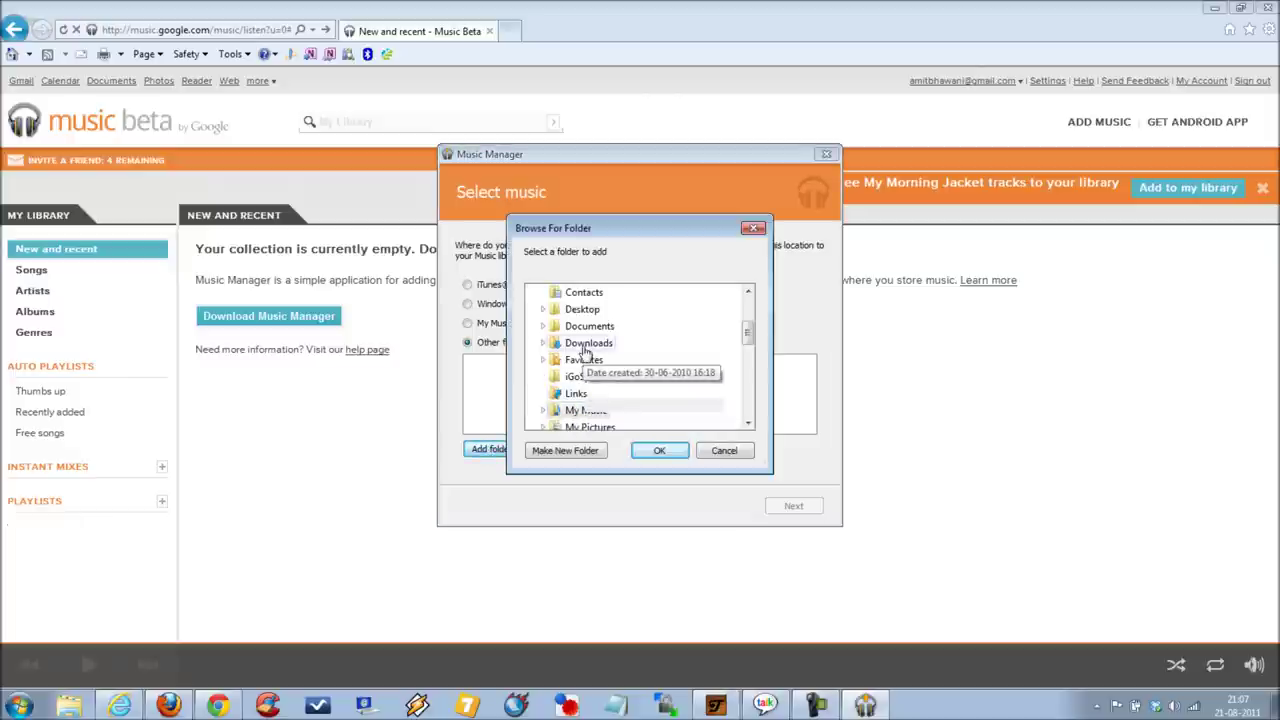
scroll(749, 330, "up", 3)
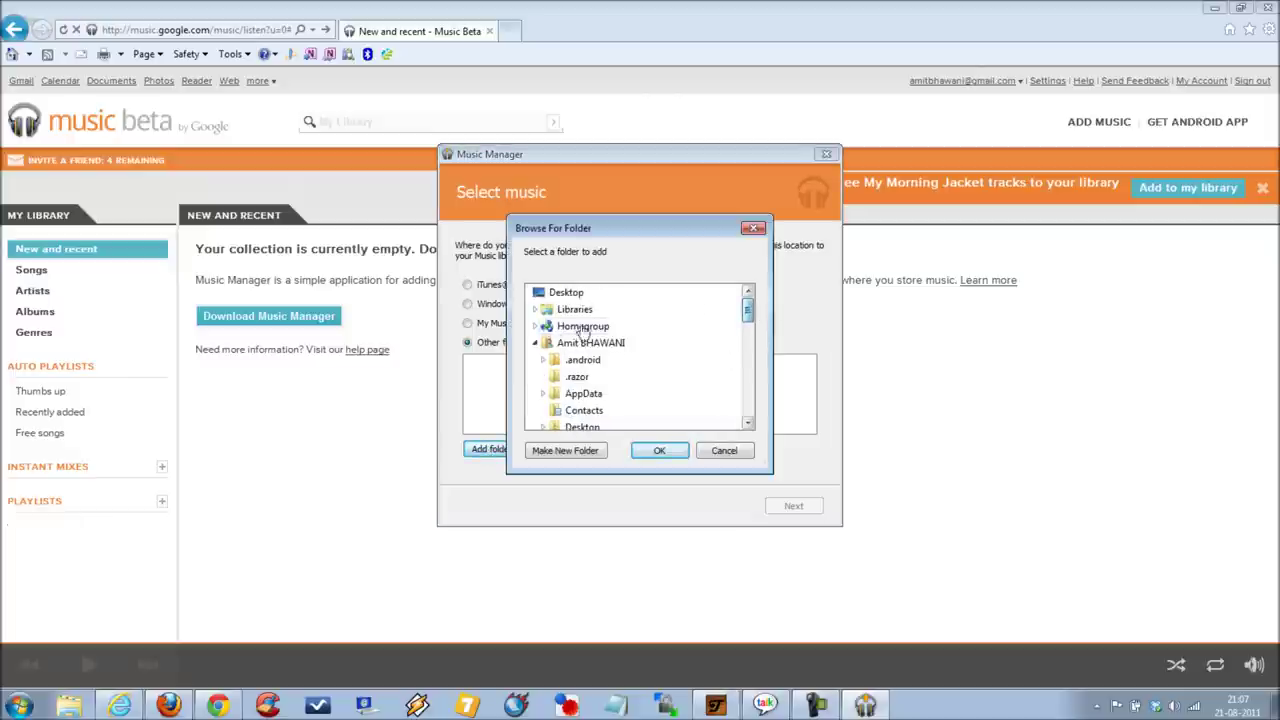
left_click(535, 344)
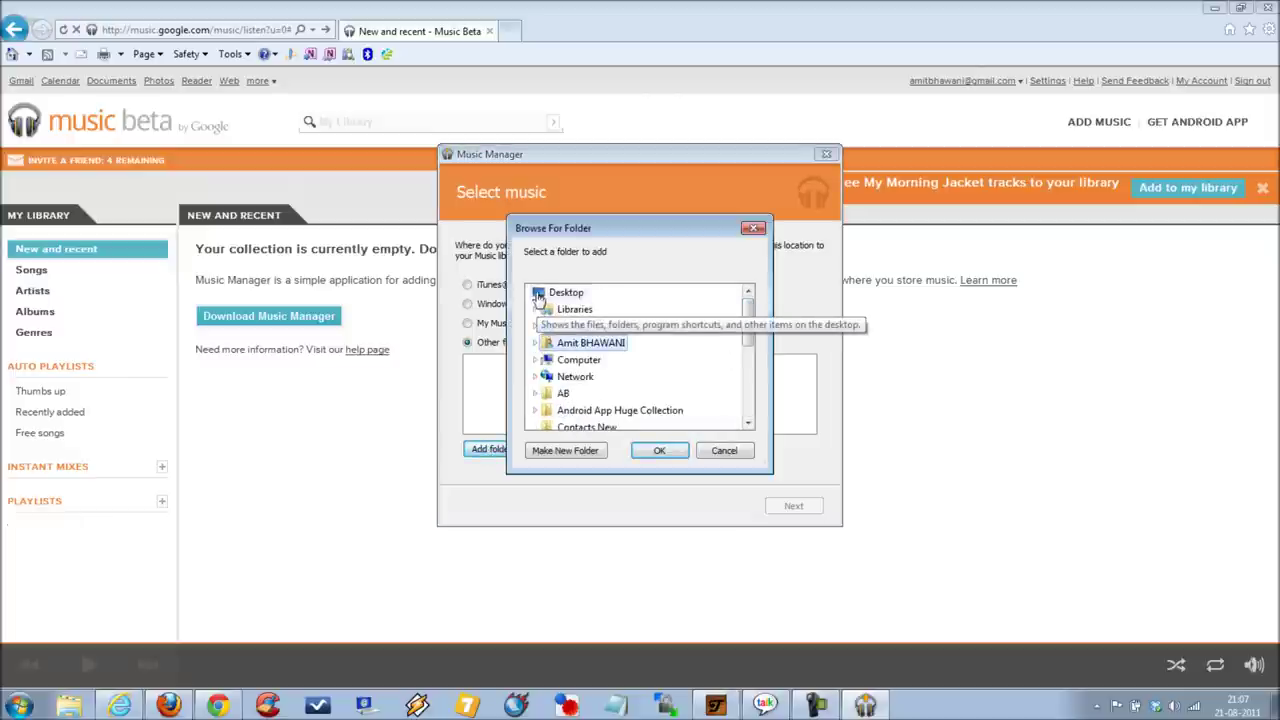
left_click(578, 361)
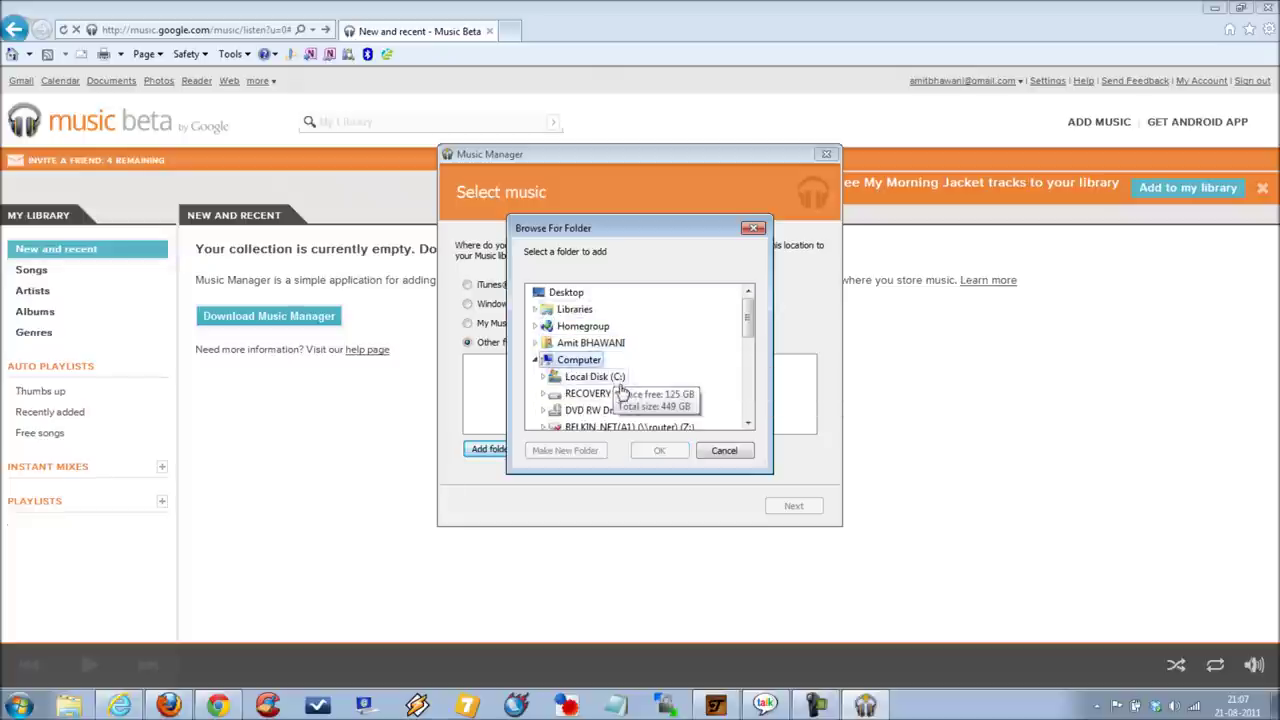
double_click(595, 377)
scroll(630, 390, "down", 3)
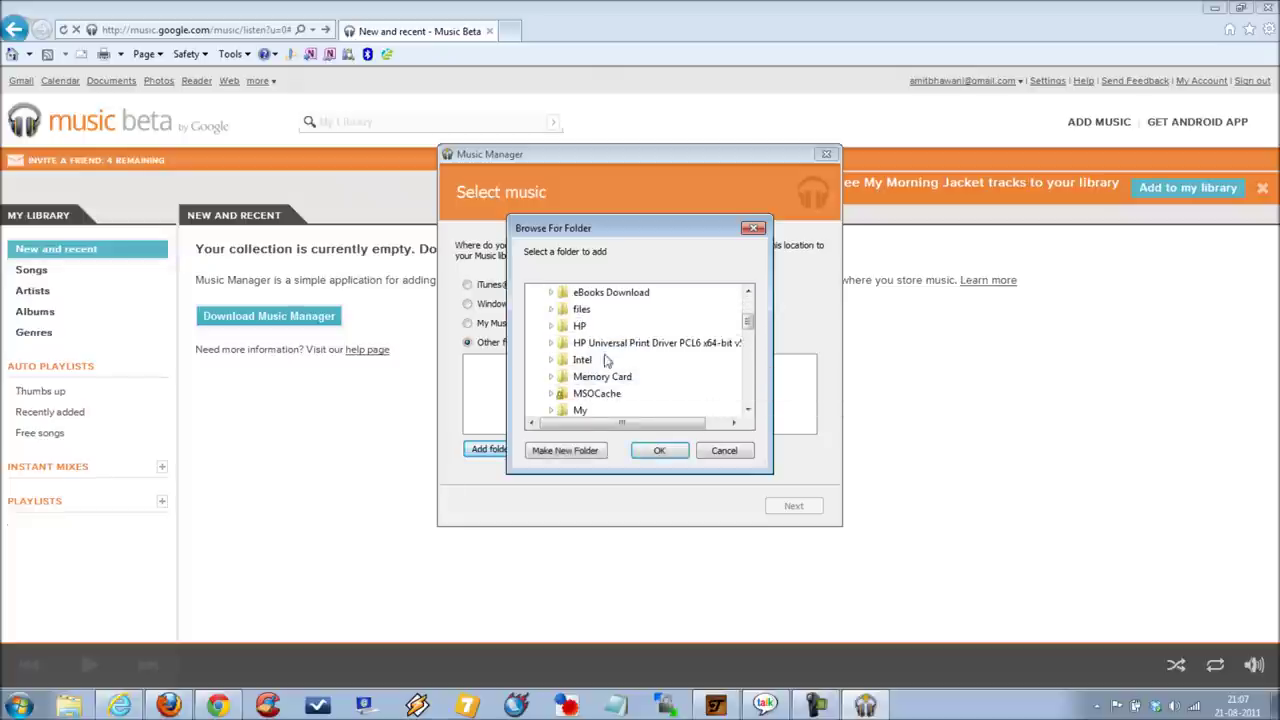
double_click(580, 411)
scroll(620, 390, "down", 2)
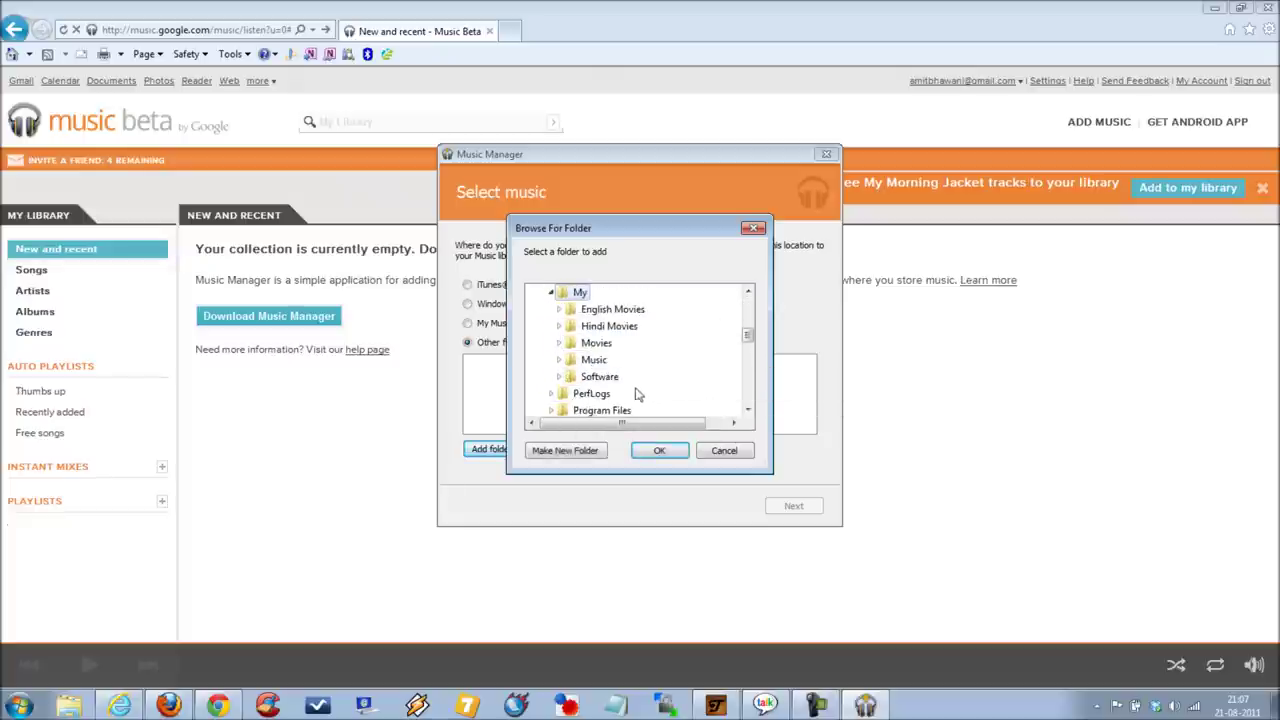
double_click(588, 362)
Step: Add the Dil Chahta Hai folder as the music source and continue
scroll(669, 371, "down", 1)
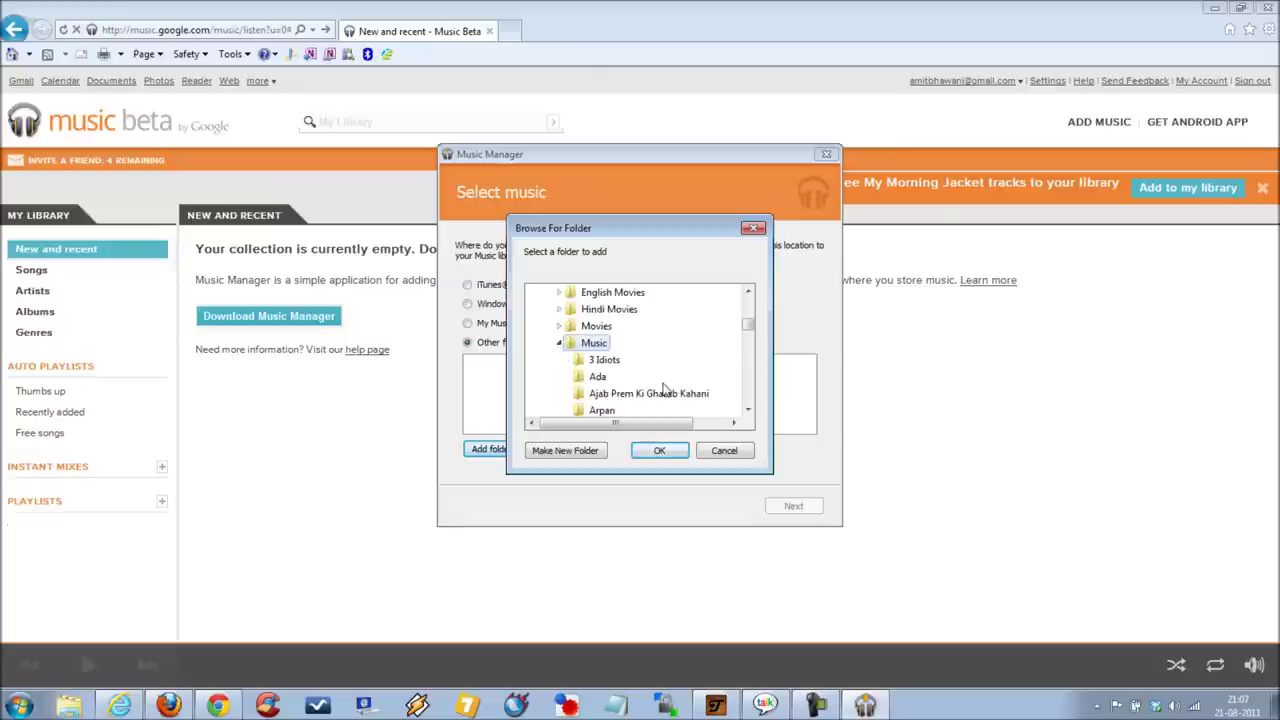
scroll(663, 389, "down", 1)
scroll(663, 389, "down", 1)
scroll(650, 380, "down", 1)
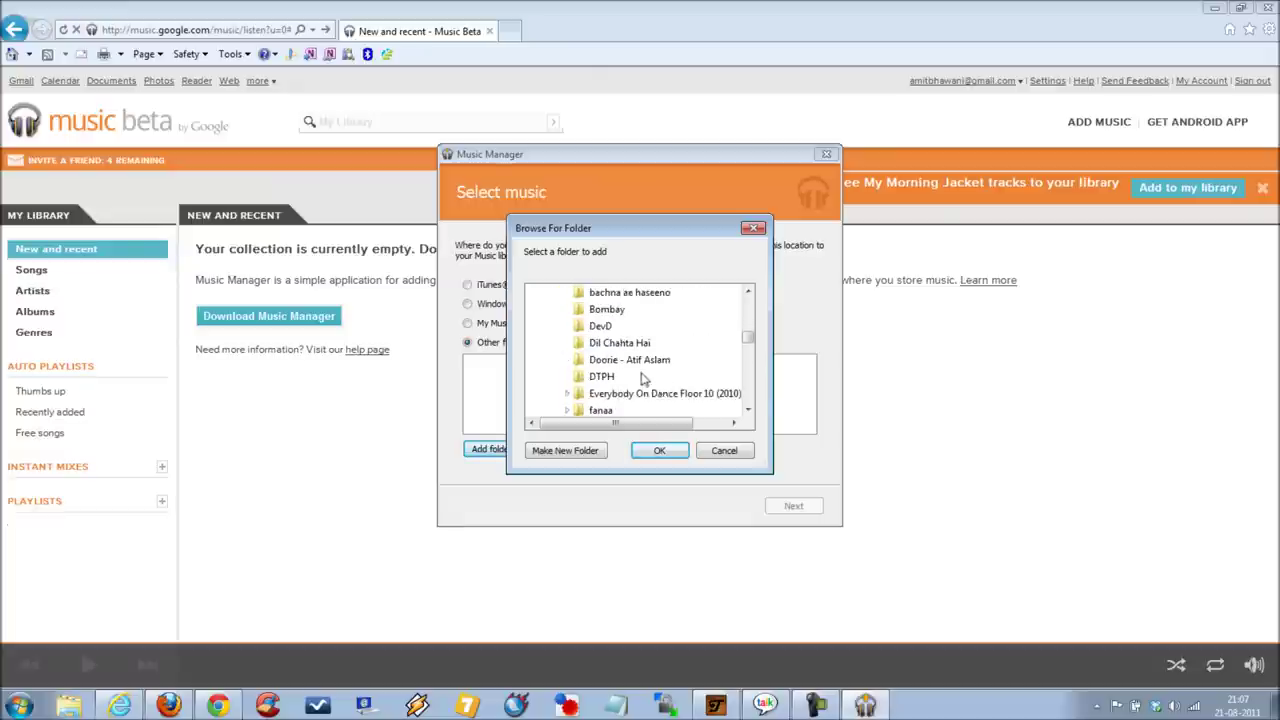
left_click(628, 345)
left_click(657, 450)
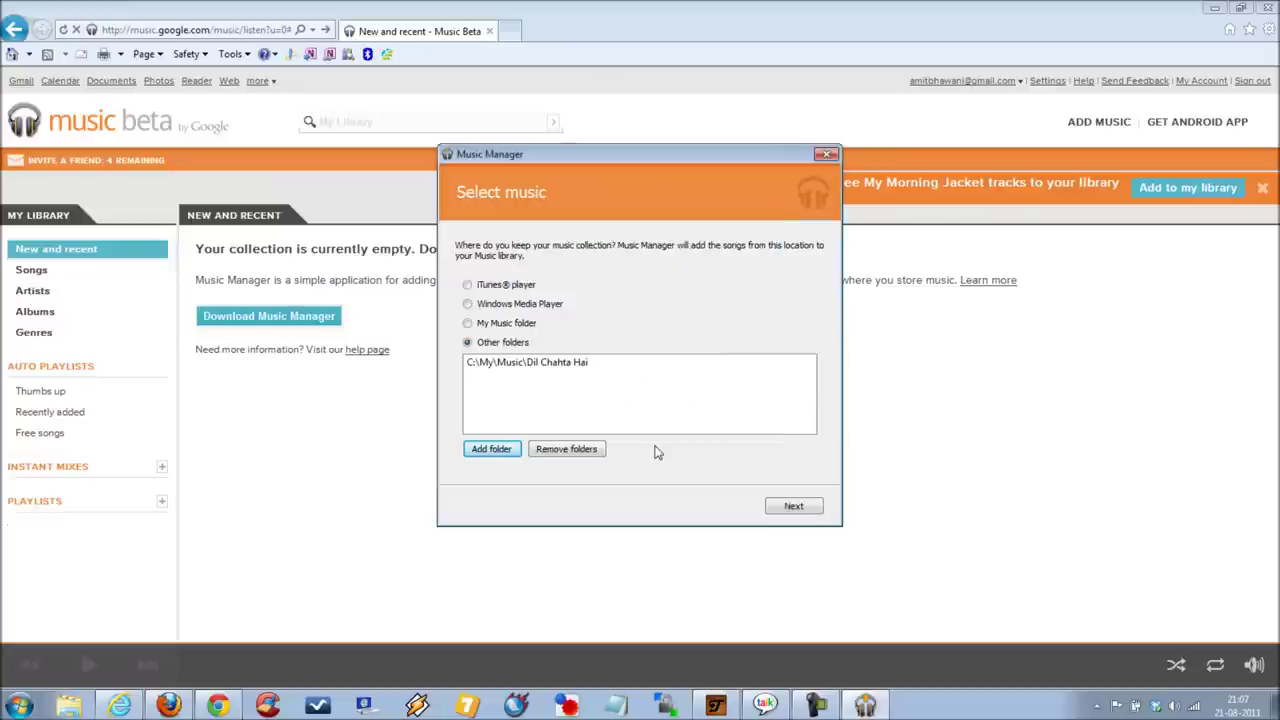
left_click(797, 507)
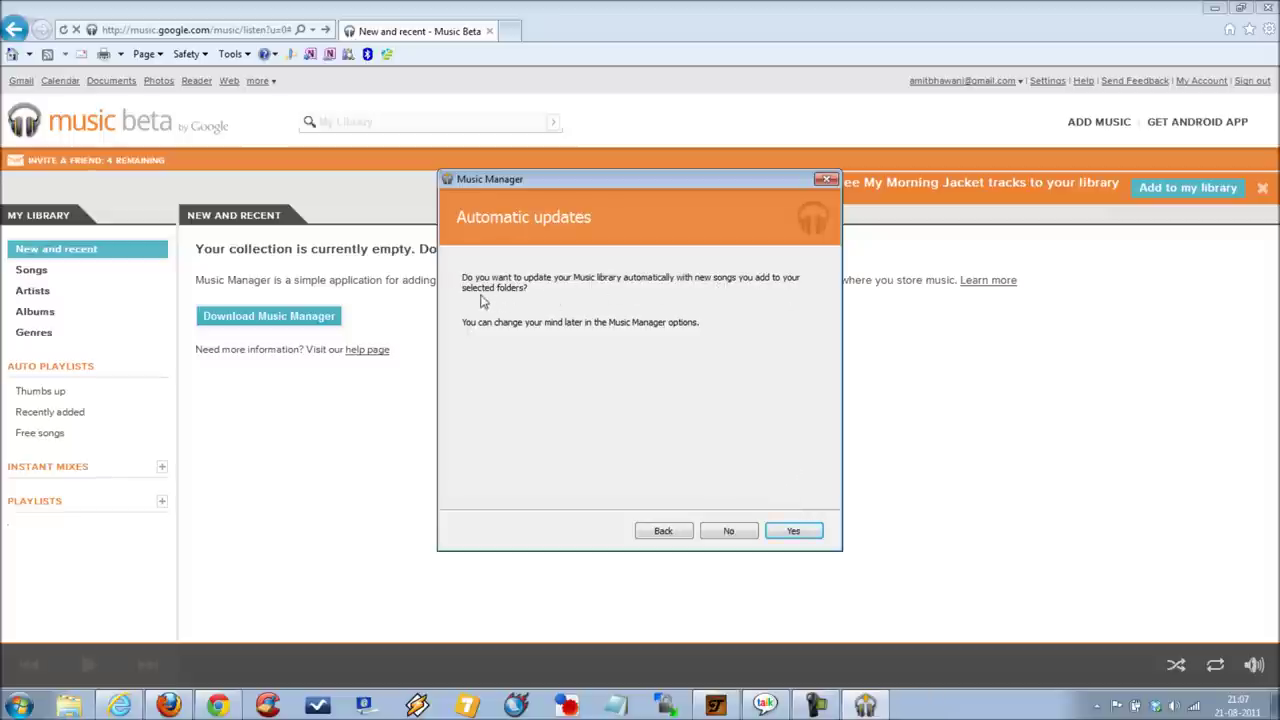
Step: Enable automatic updates for new songs, move the scanning window aside, and view Songs
left_click(792, 532)
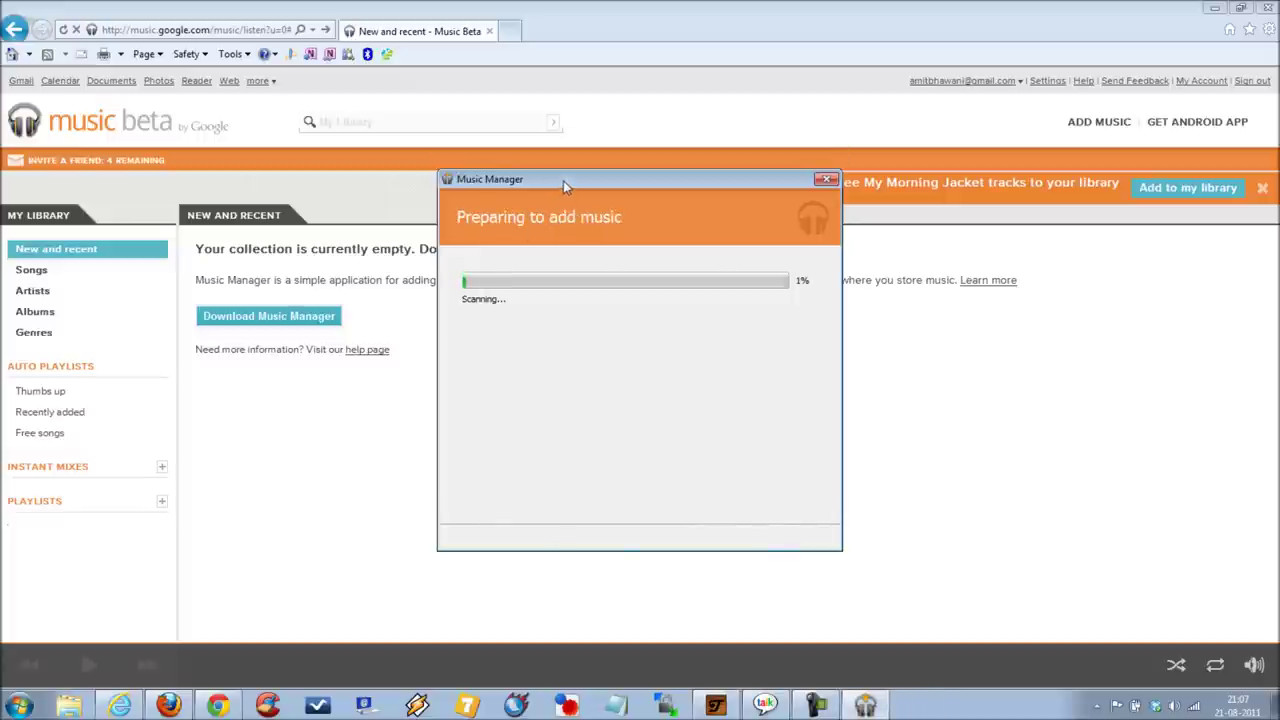
left_click_drag(566, 182, 585, 265)
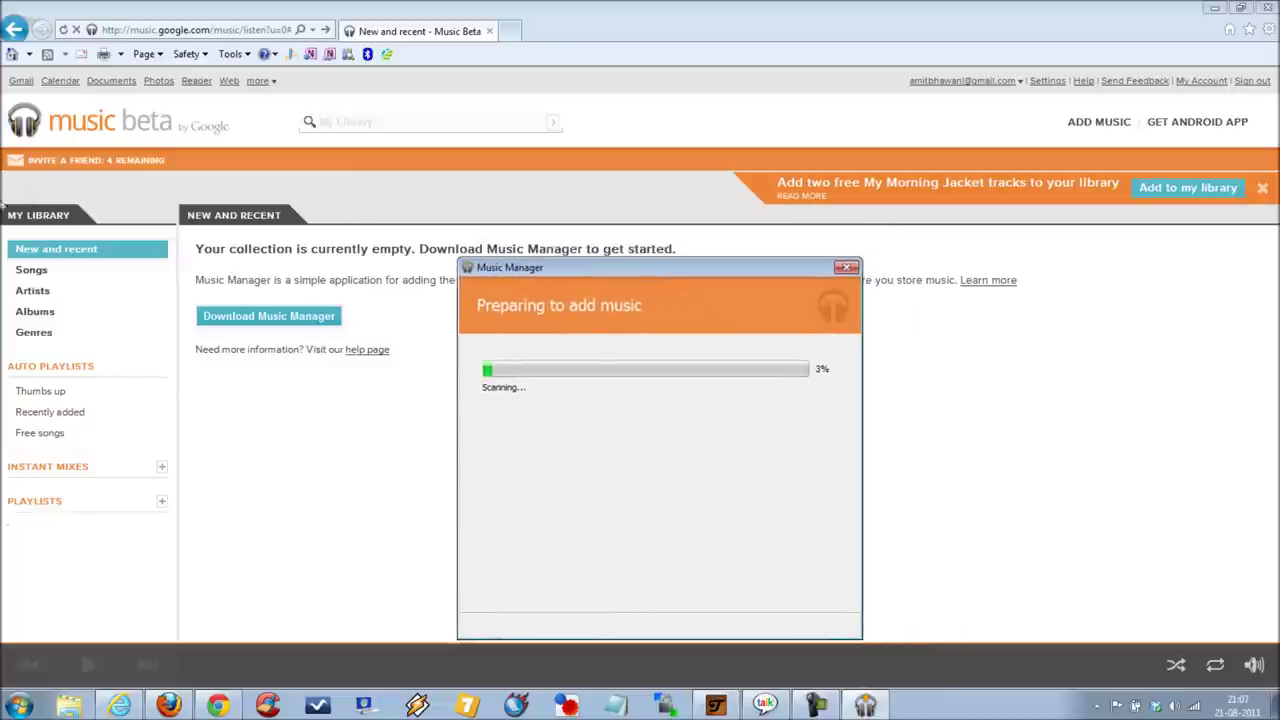
left_click(30, 272)
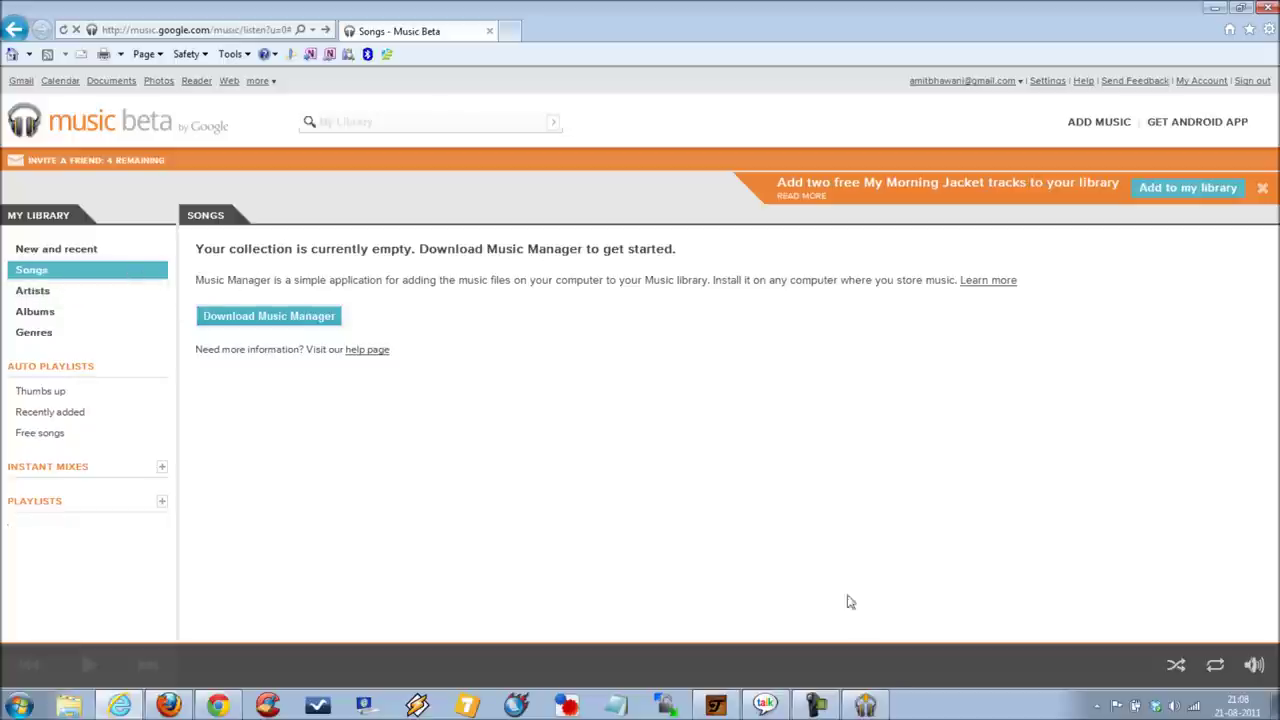
Step: Finish Music Manager setup after the 100% scan and confirm jana kyu.MP3 appears in Songs
left_click(864, 704)
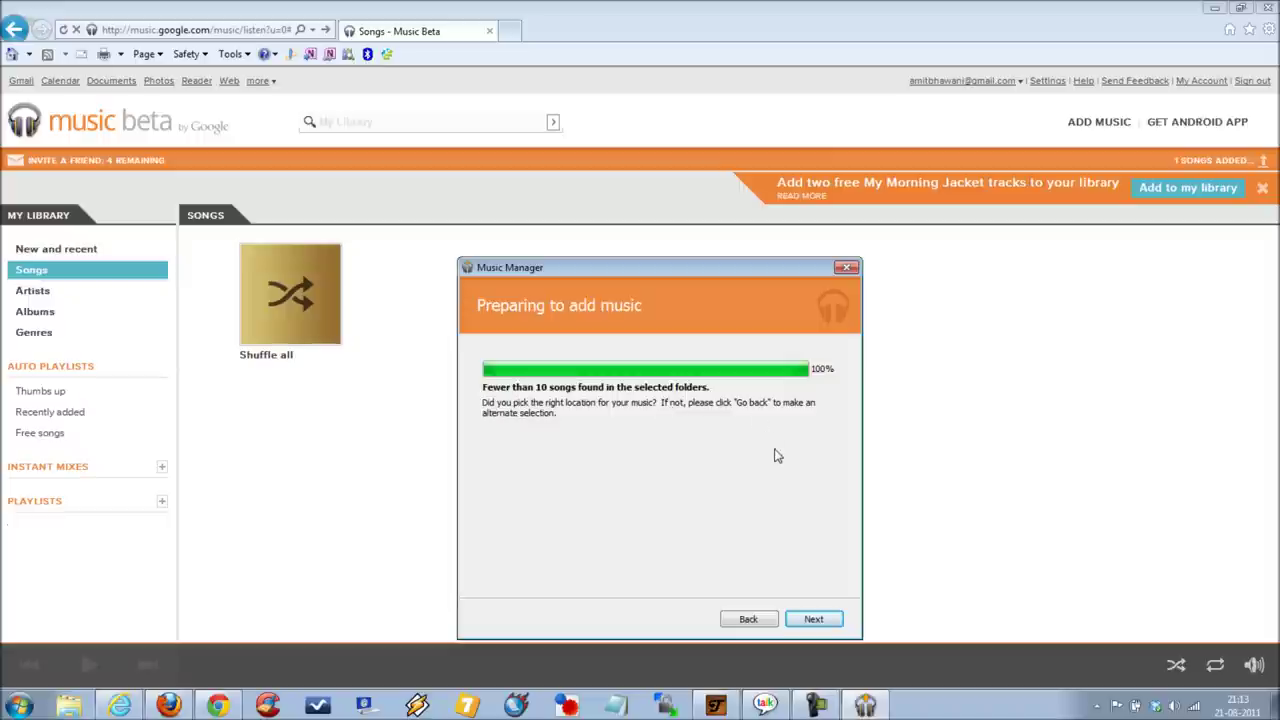
left_click(813, 620)
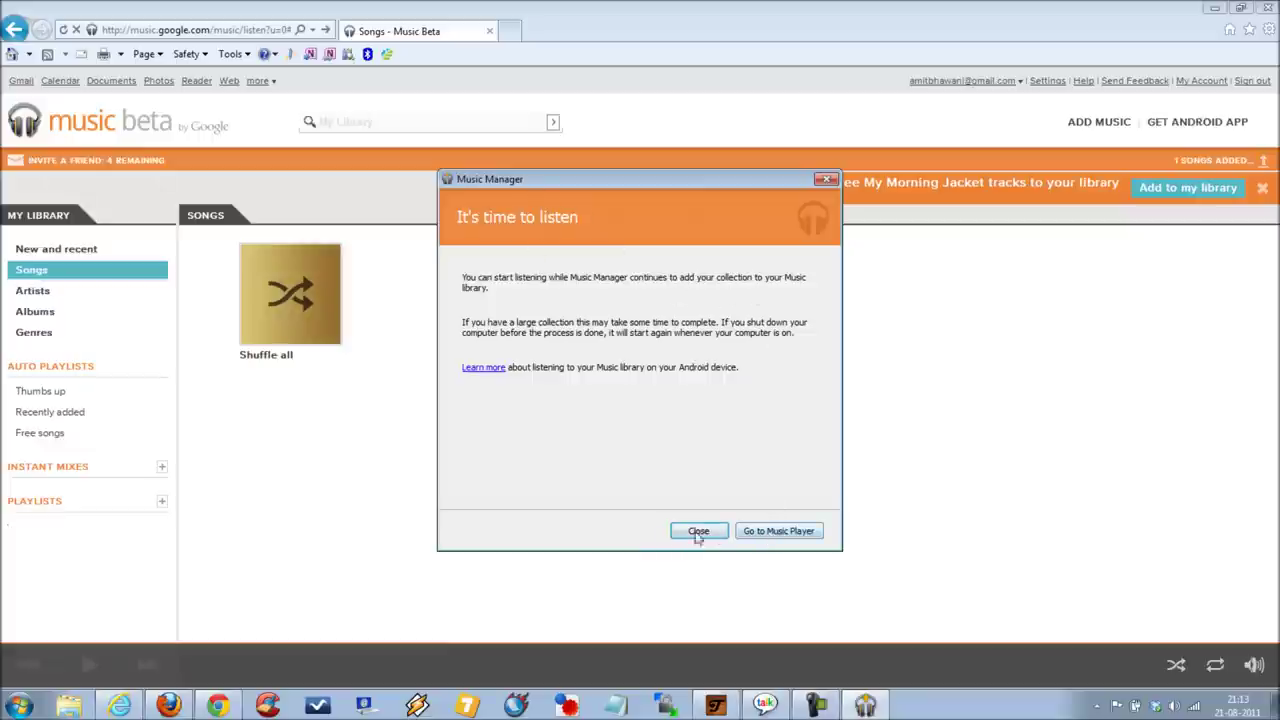
left_click(770, 536)
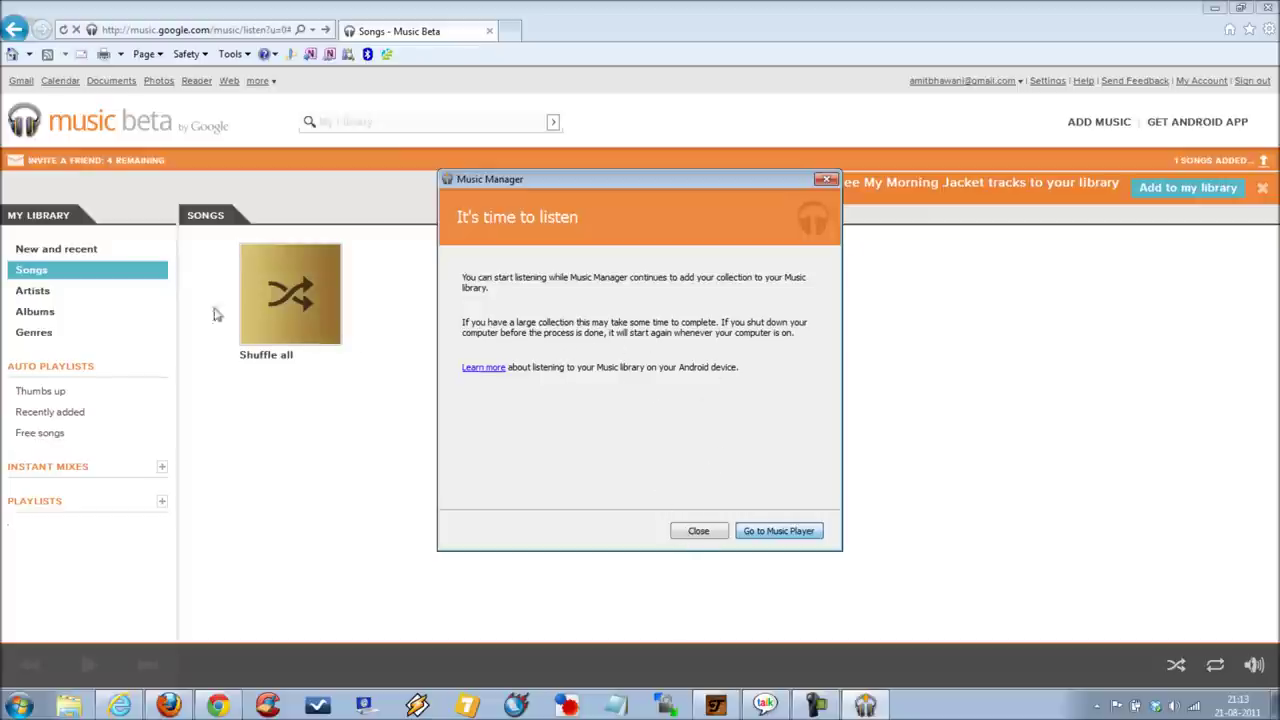
left_click(32, 275)
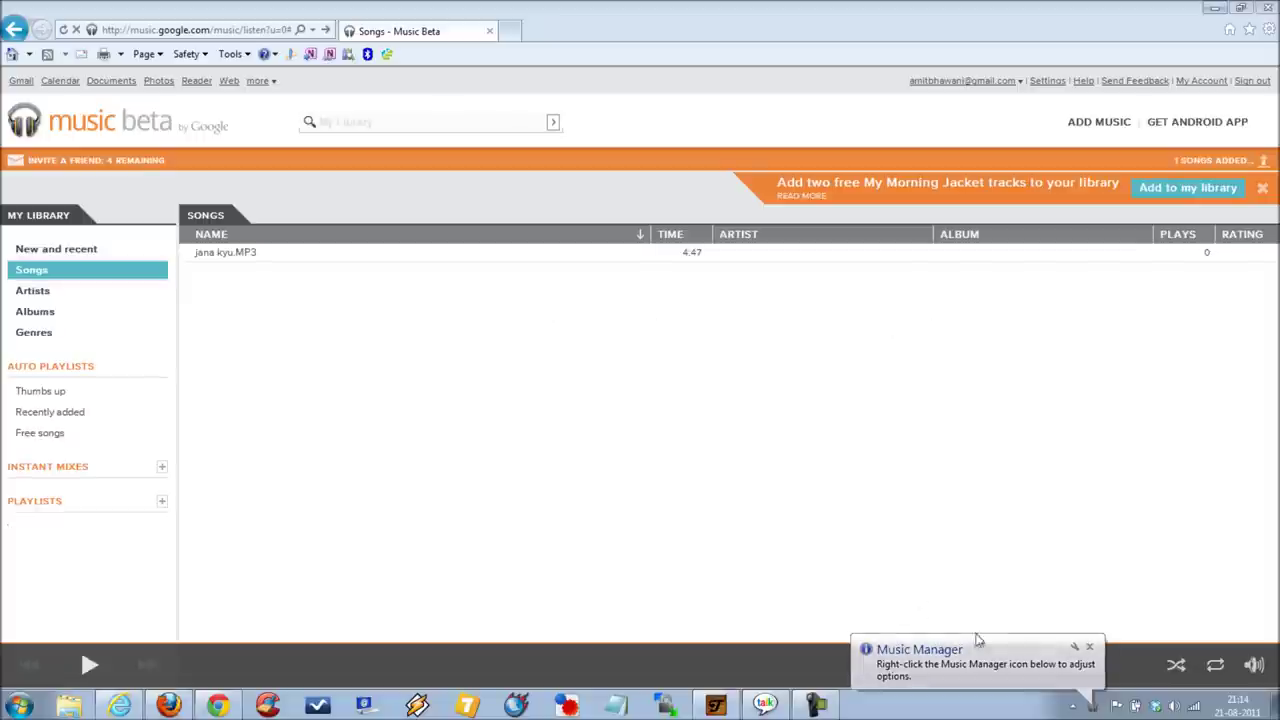
left_click(983, 670)
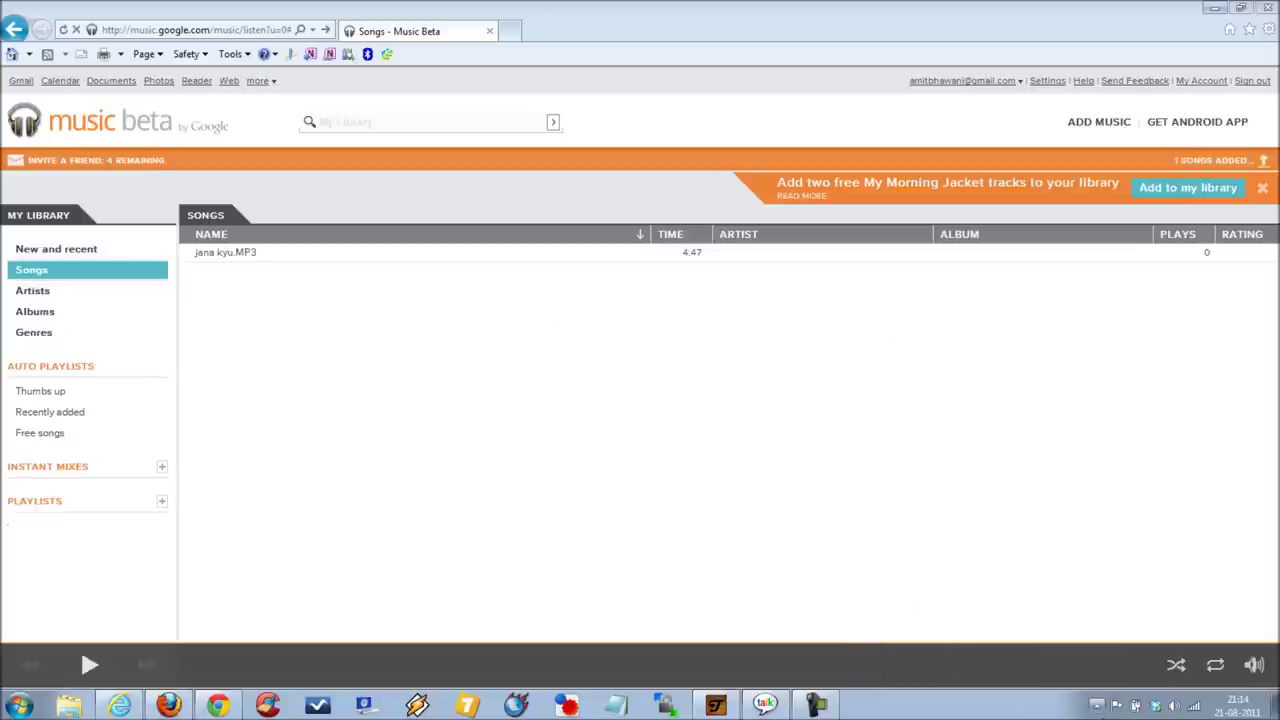
left_click(1096, 705)
right_click(1122, 637)
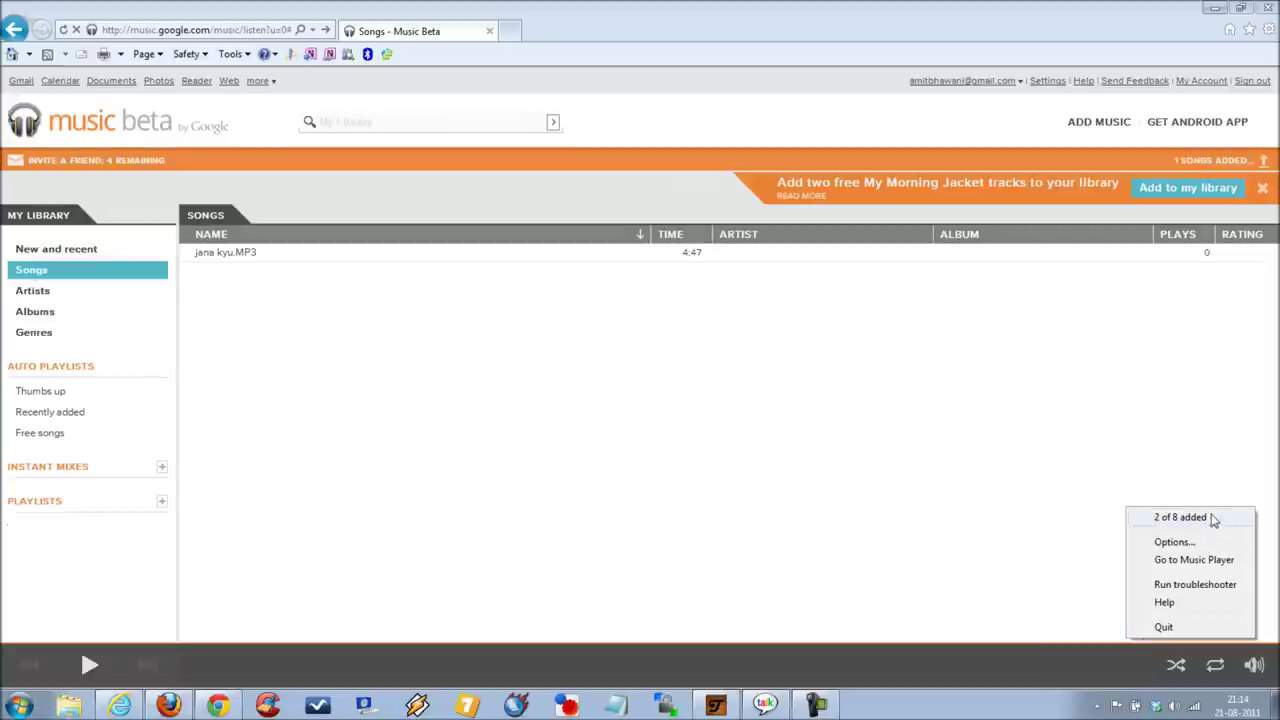
left_click(1216, 568)
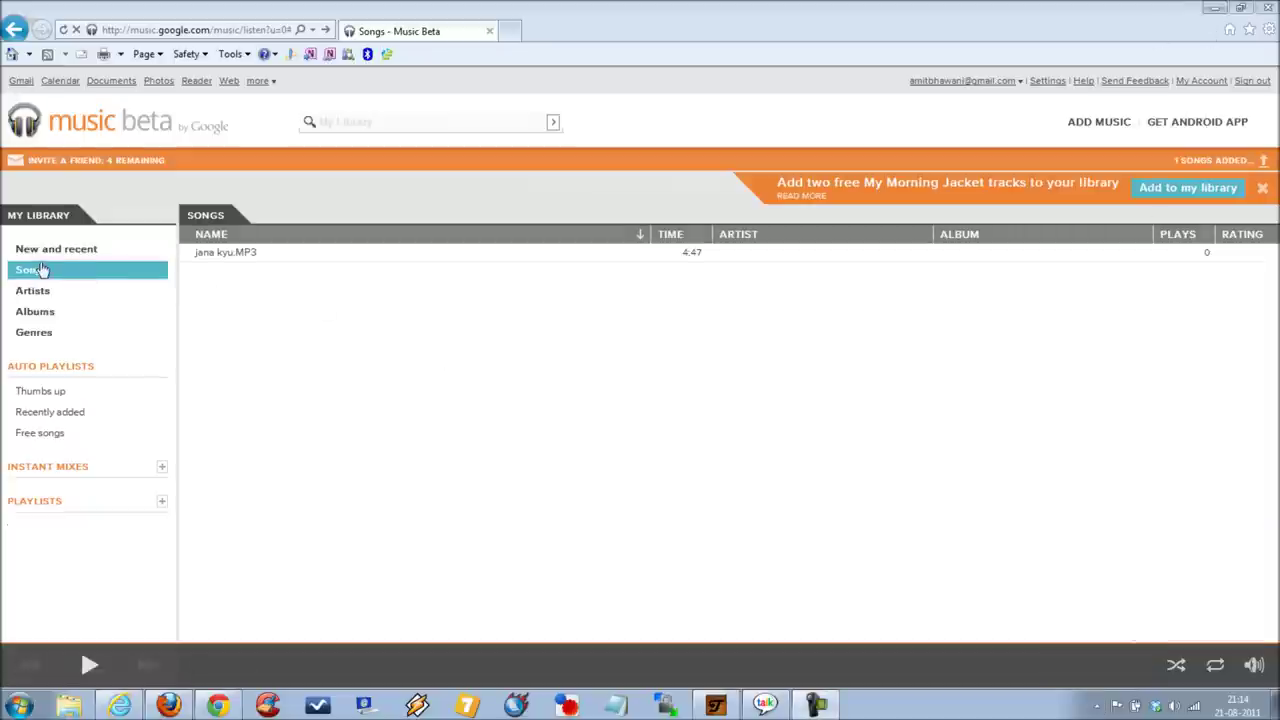
left_click(40, 271)
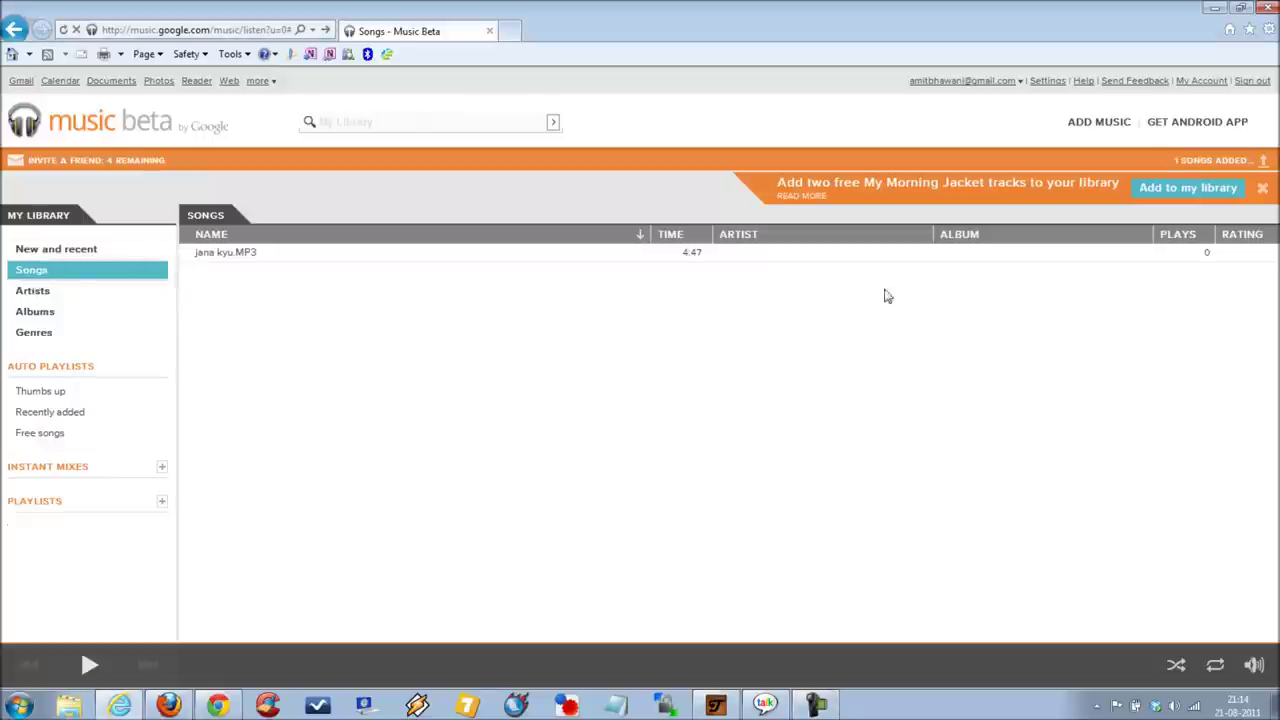
left_click(237, 254)
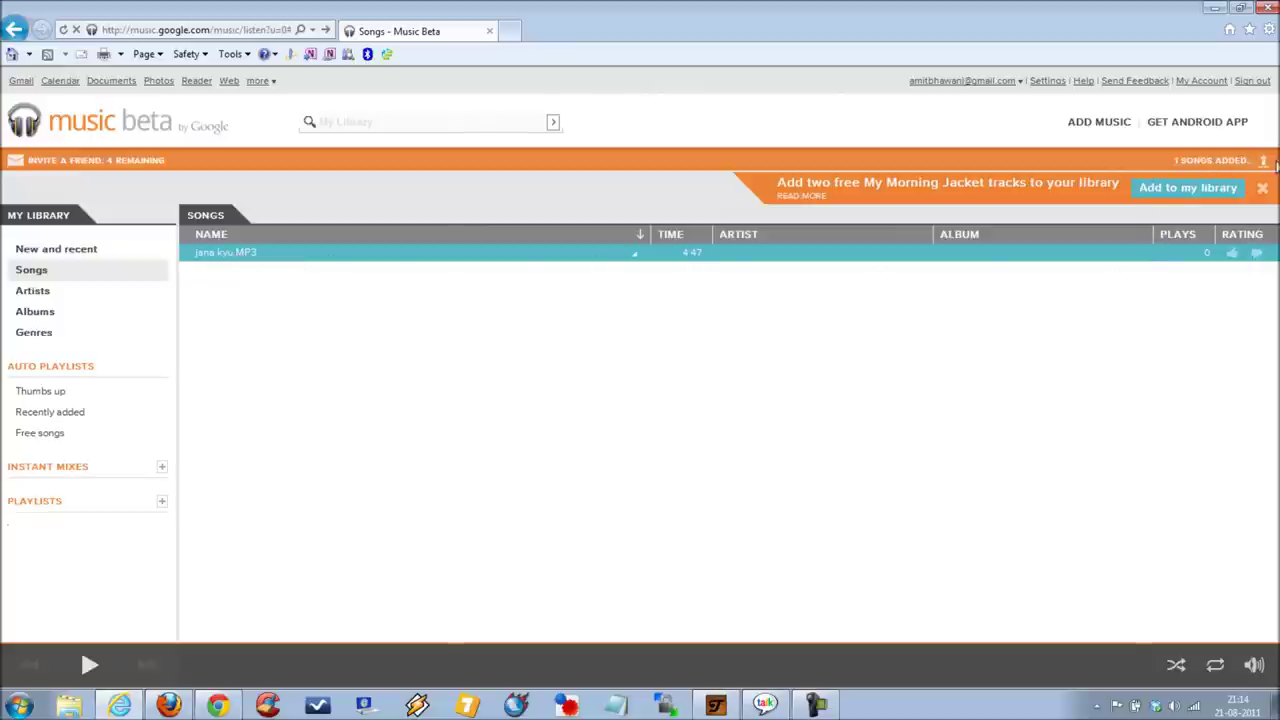
left_click(1210, 162)
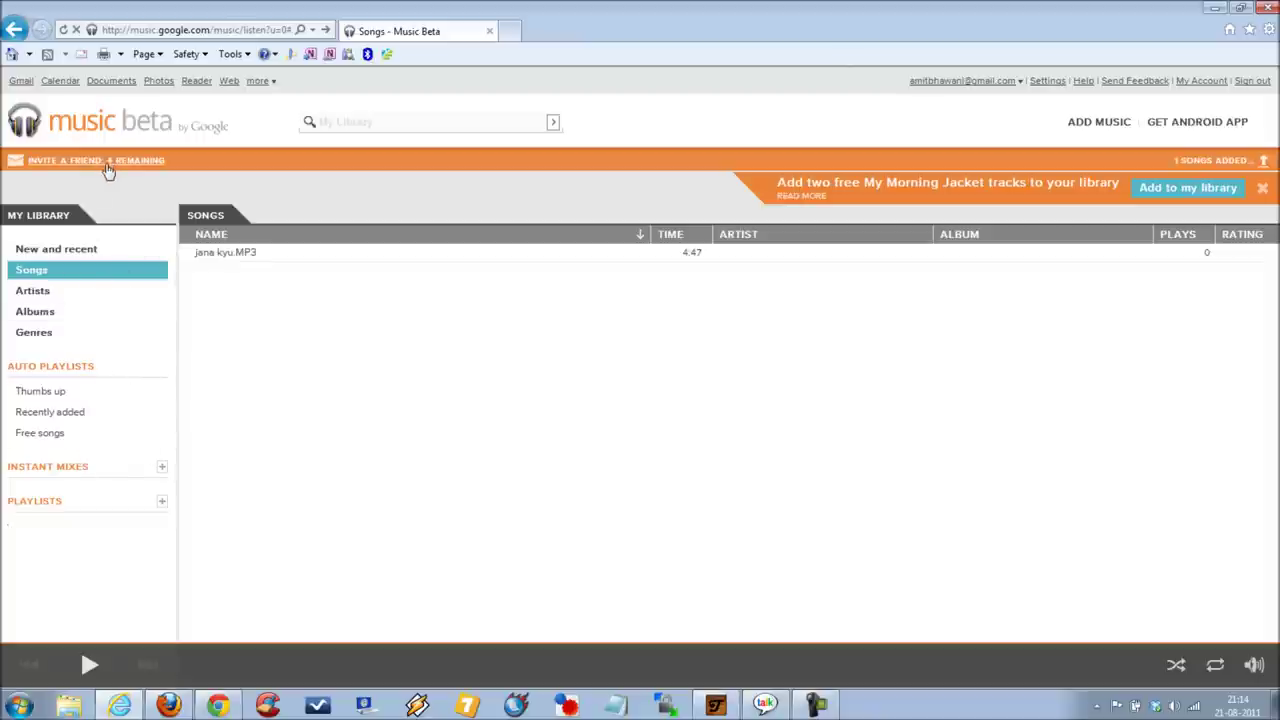
left_click(106, 163)
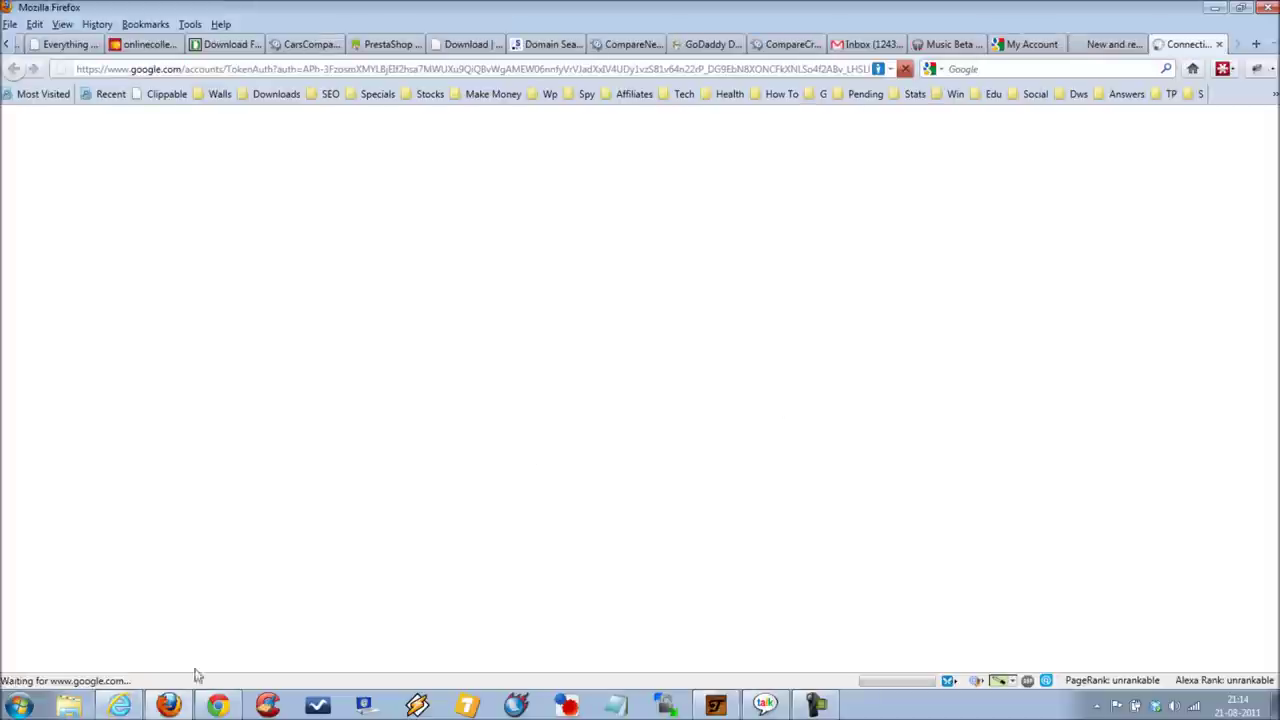
left_click(120, 705)
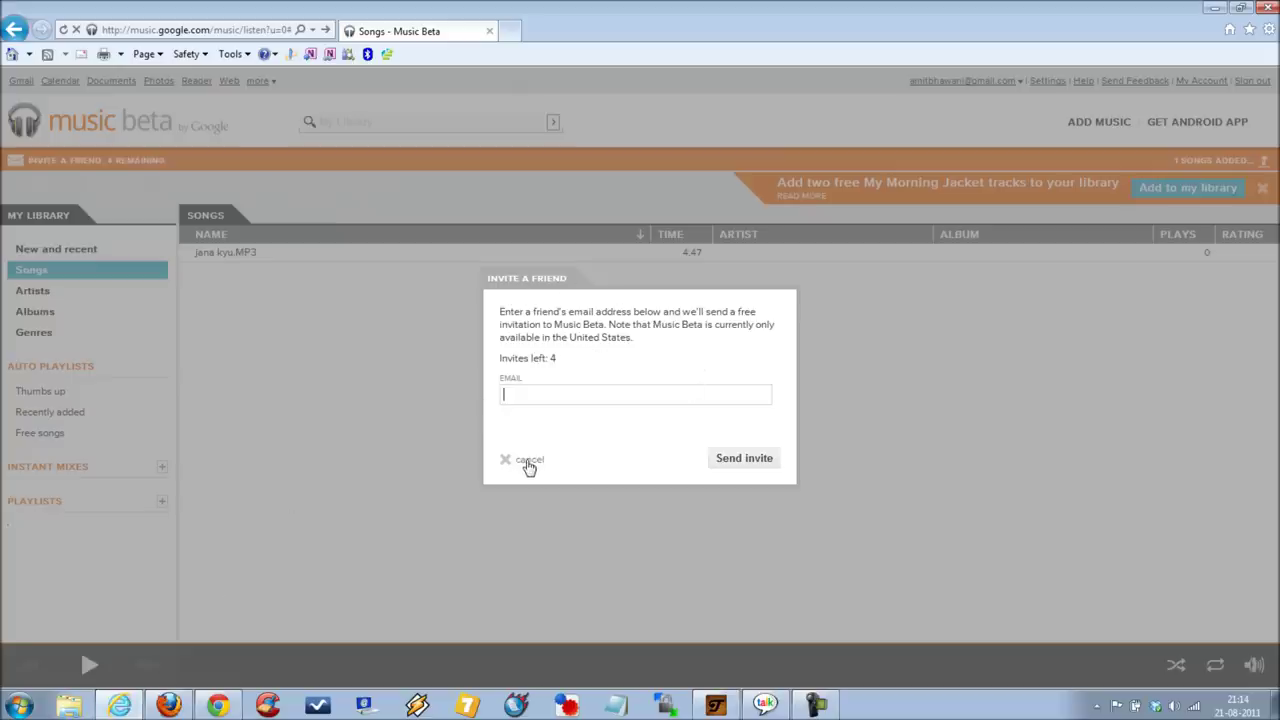
left_click(528, 462)
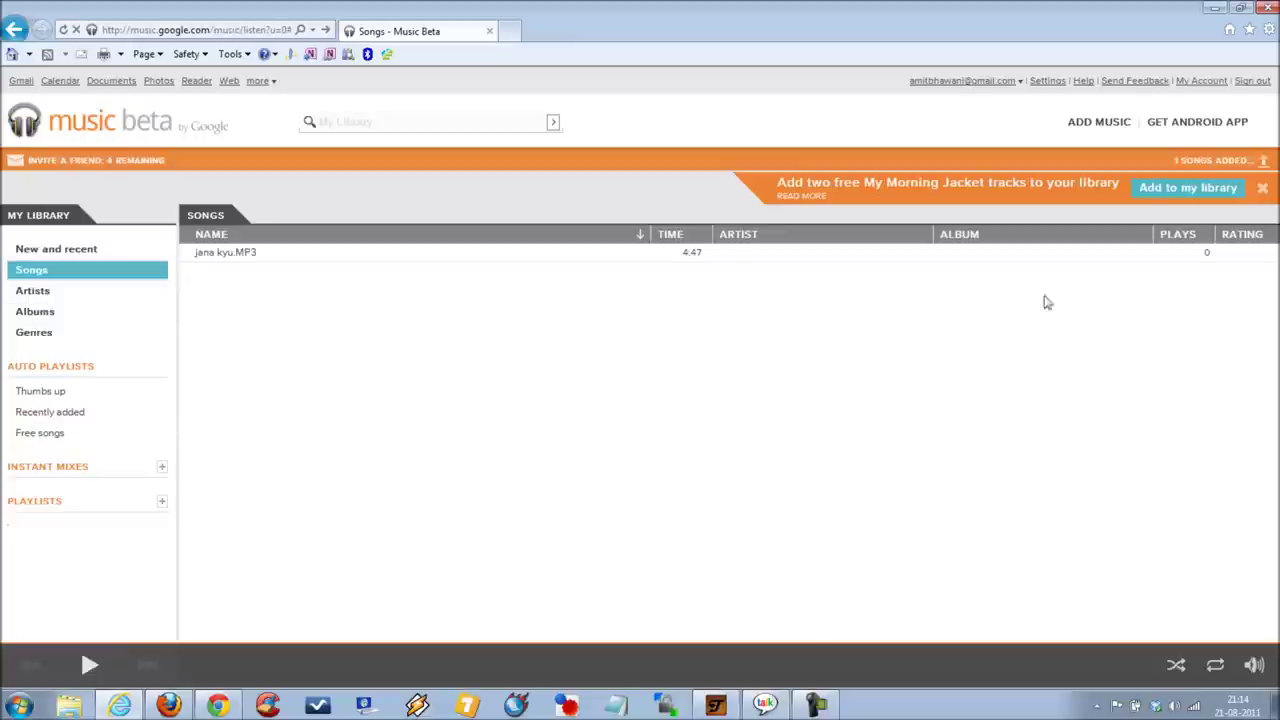